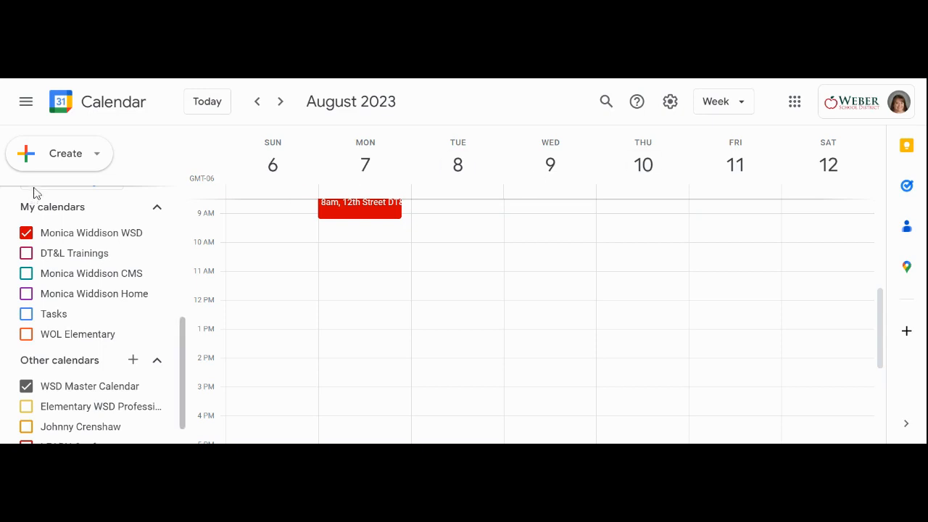
Create a bookable appointment schedule titled "Test" with an appointment duration of 30 minutes.
click(91, 162)
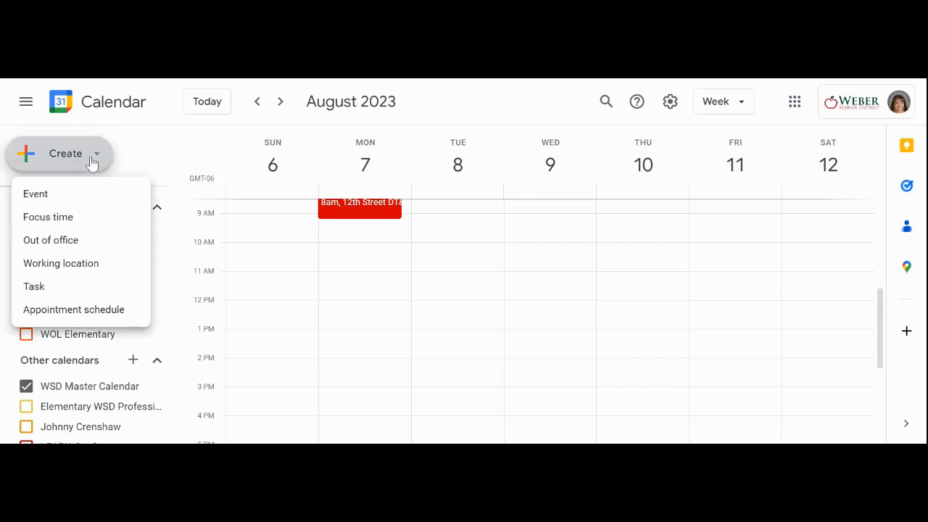
click(77, 311)
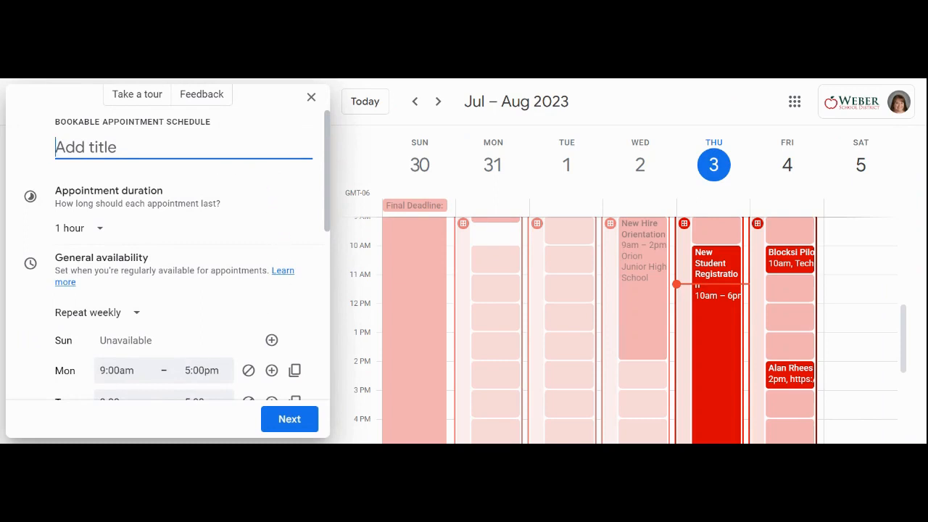
text(Test)
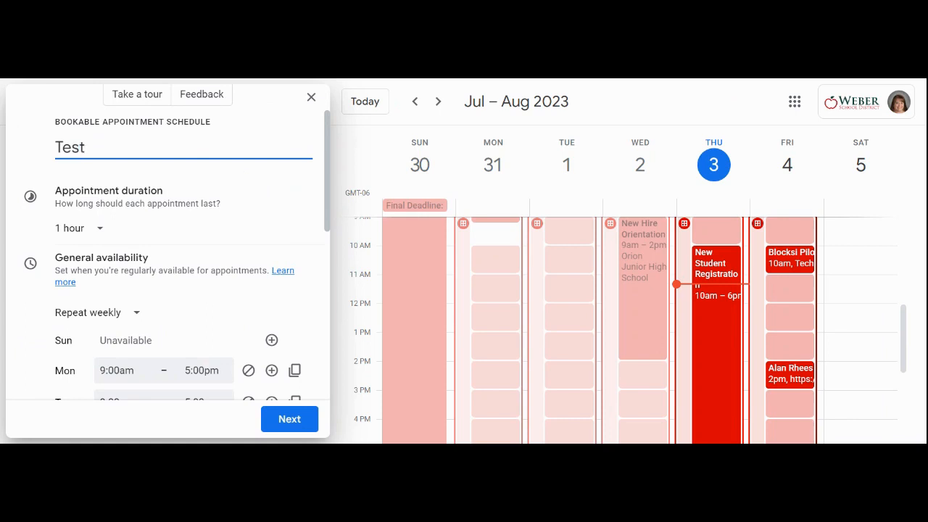
click(98, 232)
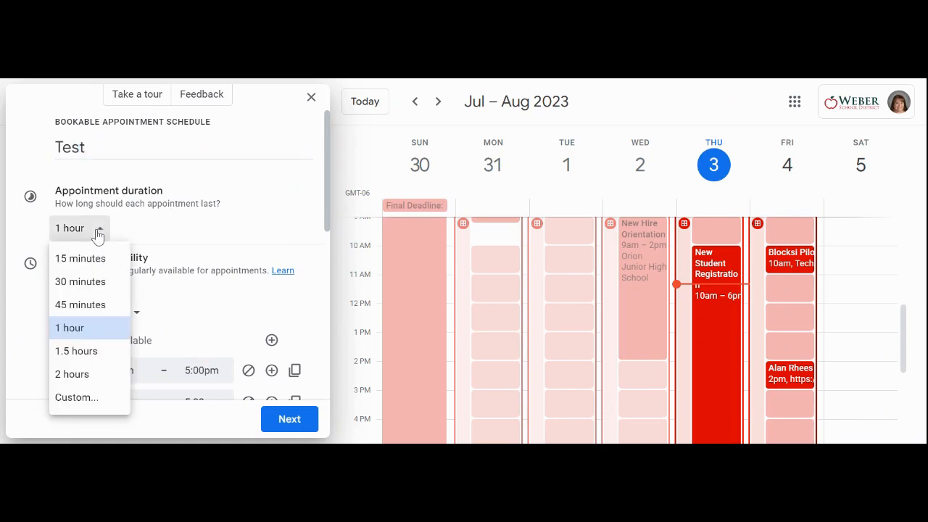
click(89, 284)
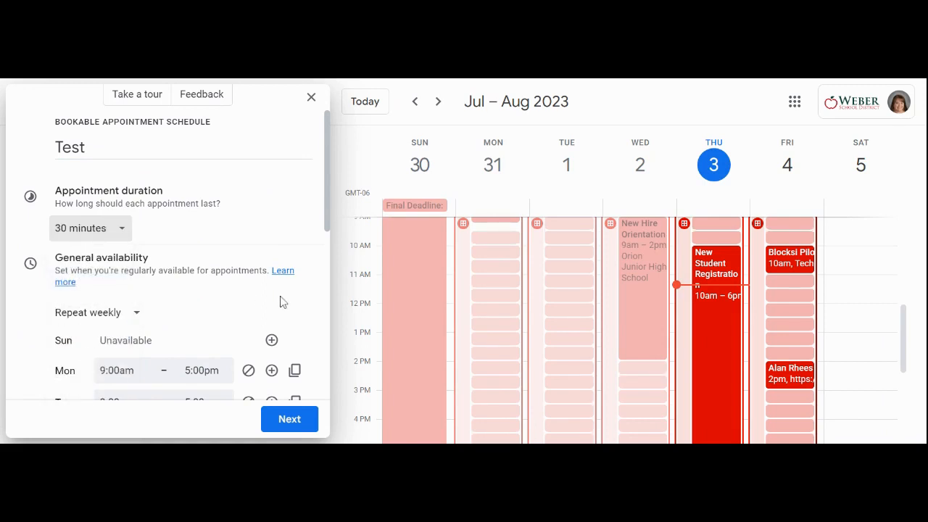
Add a second availability period to Monday and set the first period's end time to 11:00am.
scroll(270, 290, down, 2)
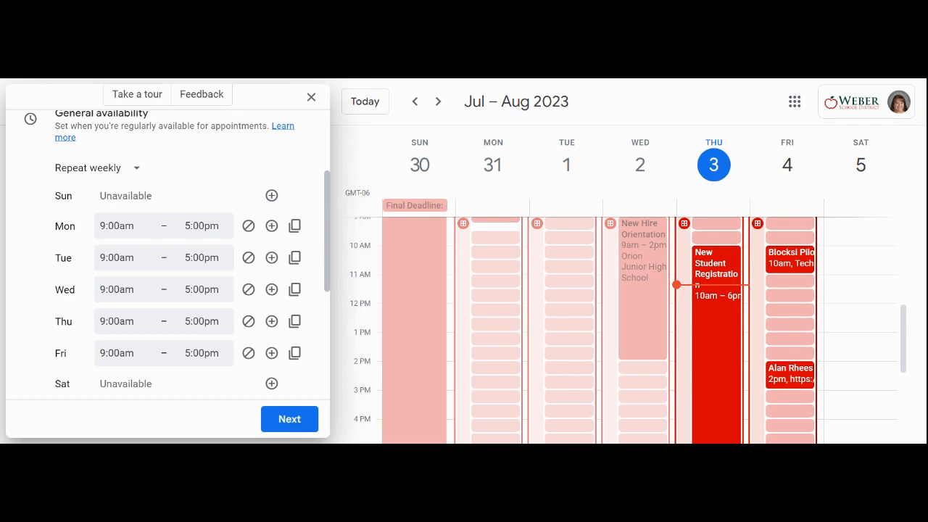
click(271, 226)
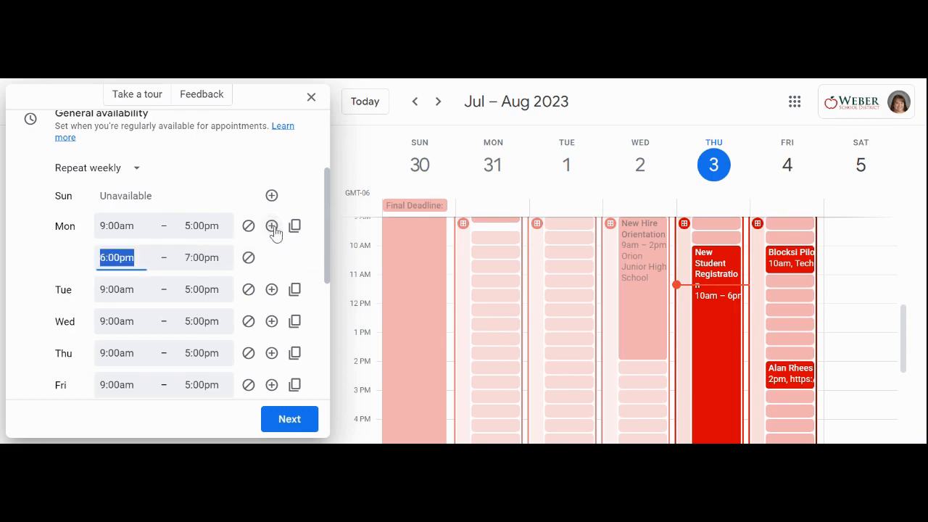
click(202, 226)
scroll(230, 300, up, 2)
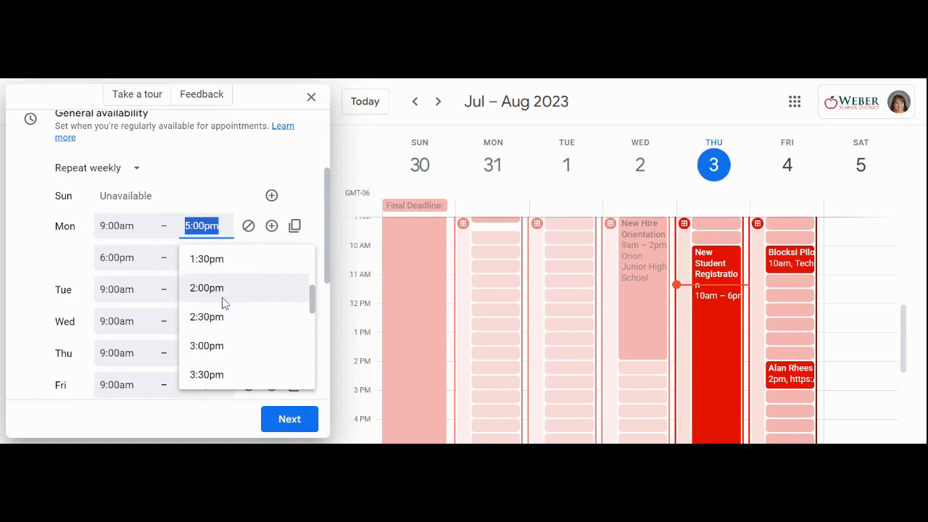
scroll(226, 303, up, 4)
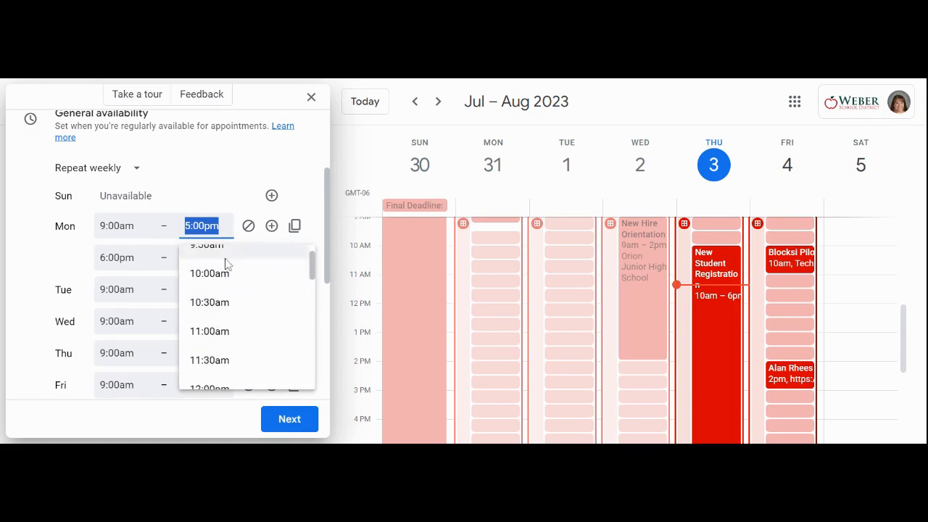
click(208, 331)
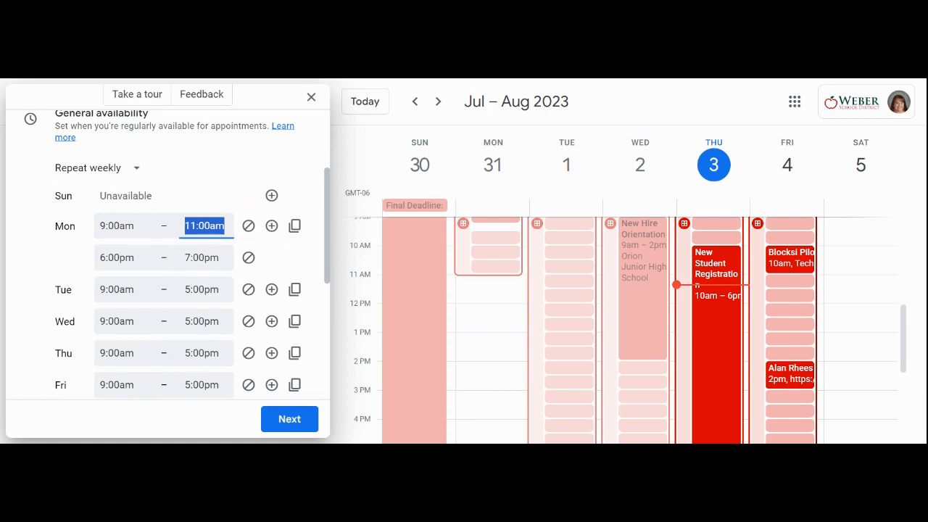
Set Monday's second availability period to run from 12:00pm to 3:00pm.
click(116, 257)
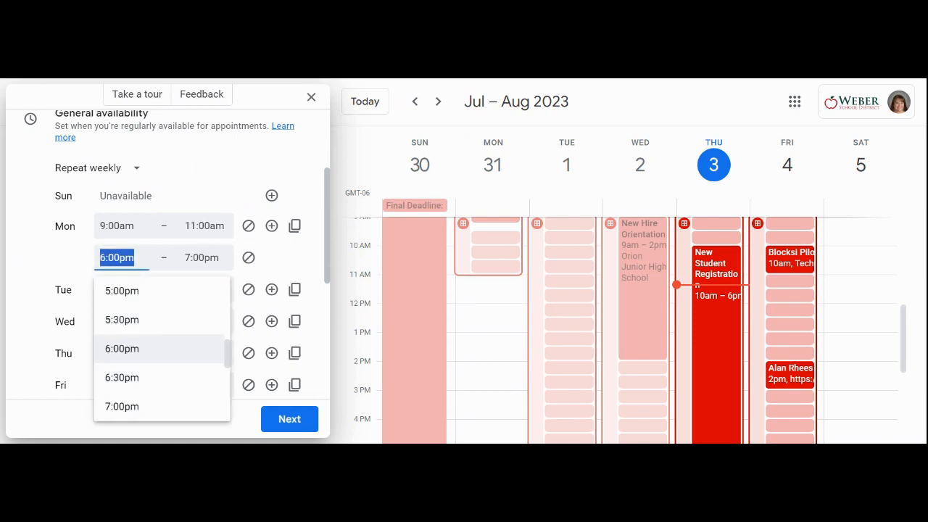
scroll(161, 332, up, 2)
scroll(158, 334, up, 2)
scroll(158, 334, down, 2)
scroll(158, 334, up, 2)
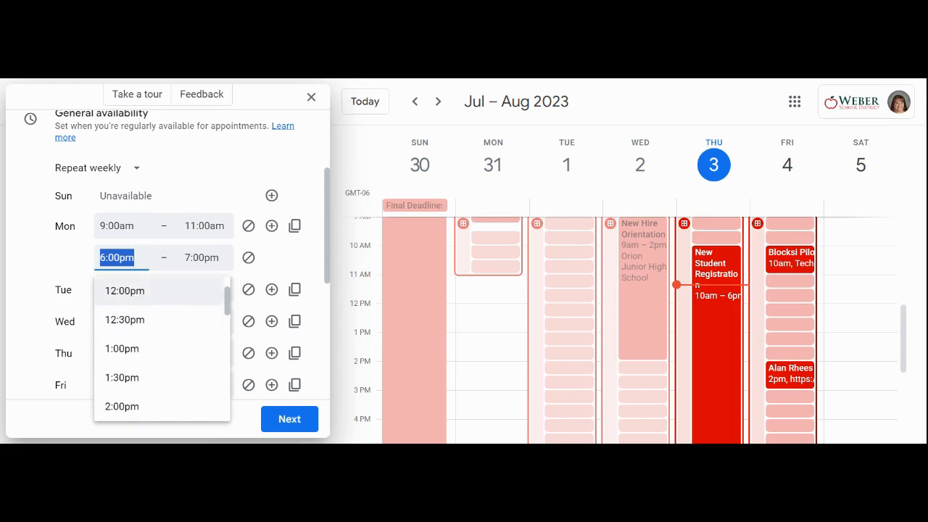
click(138, 296)
click(191, 260)
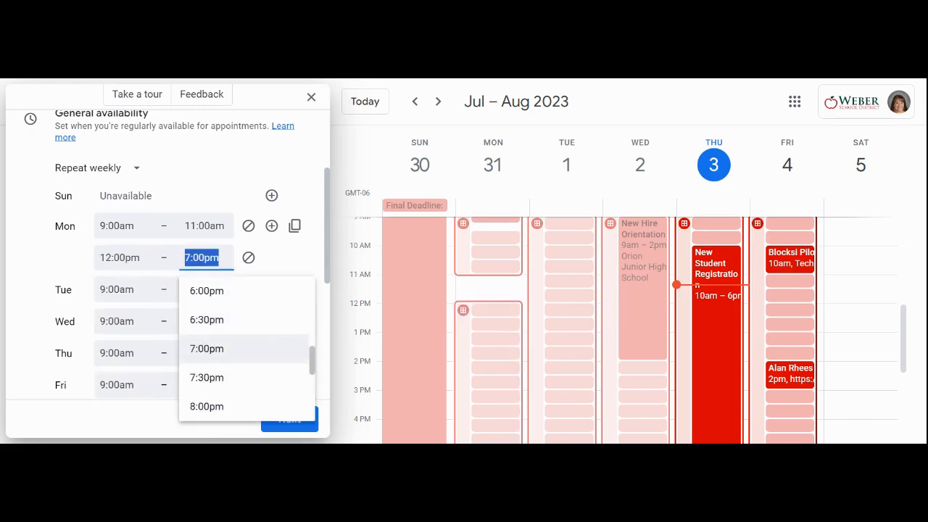
scroll(207, 310, up, 2)
scroll(197, 319, up, 1)
scroll(199, 341, up, 2)
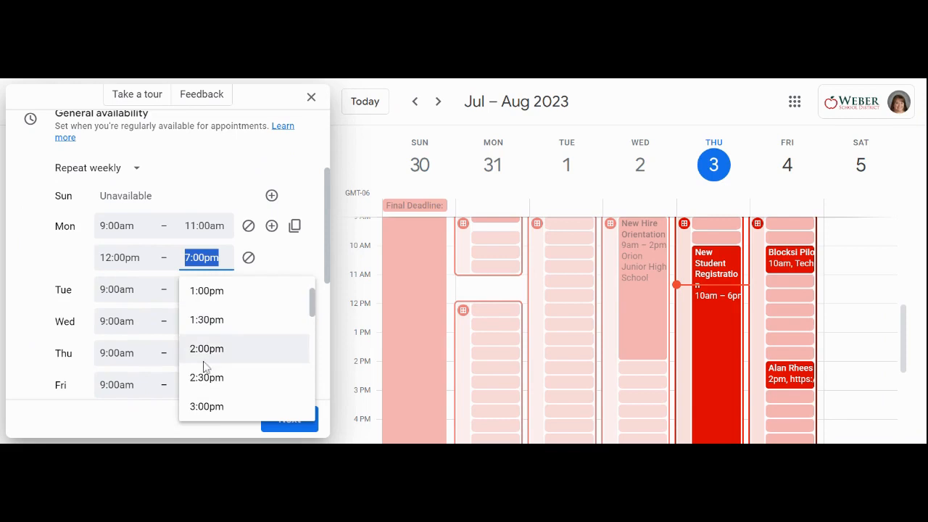
click(201, 404)
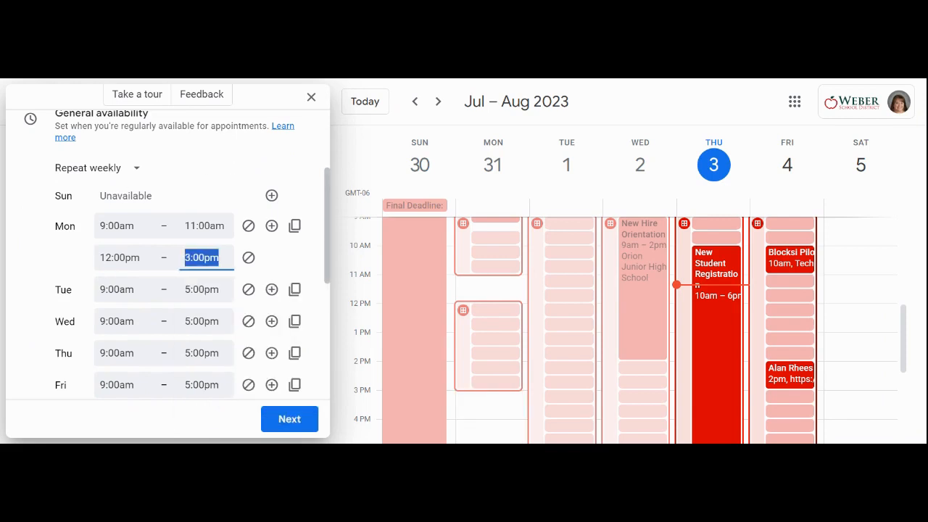
Copy Monday's availability times to all the other available days.
click(295, 229)
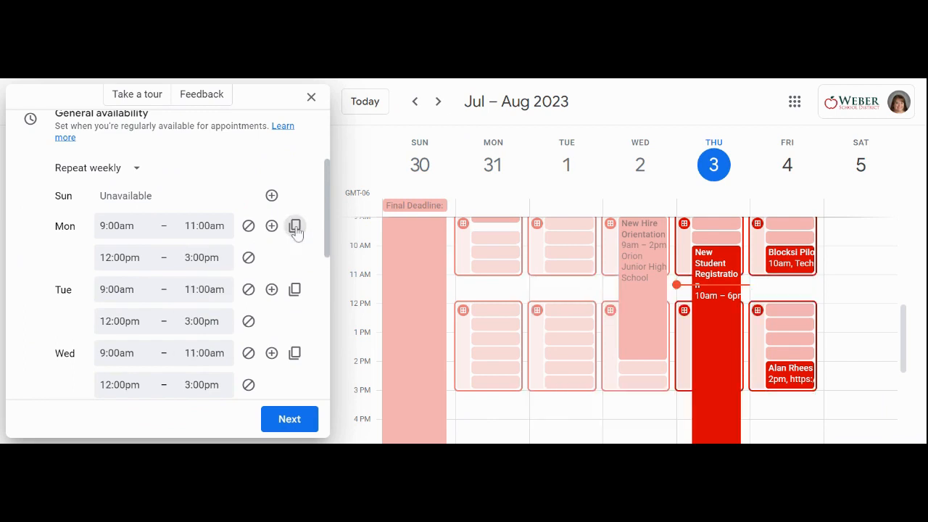
scroll(285, 259, down, 1)
scroll(284, 259, down, 1)
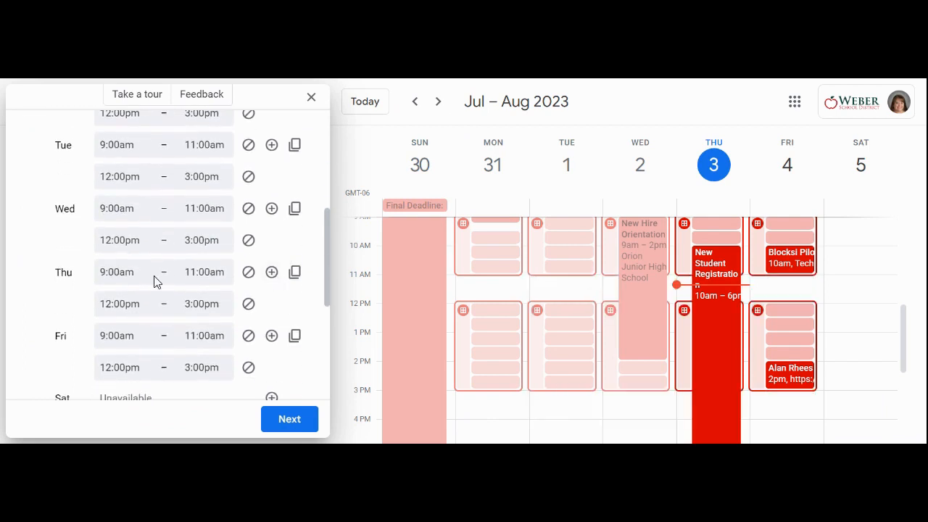
Remove Thursday's 12:00pm to 3:00pm availability period and show the following week in the calendar.
click(249, 304)
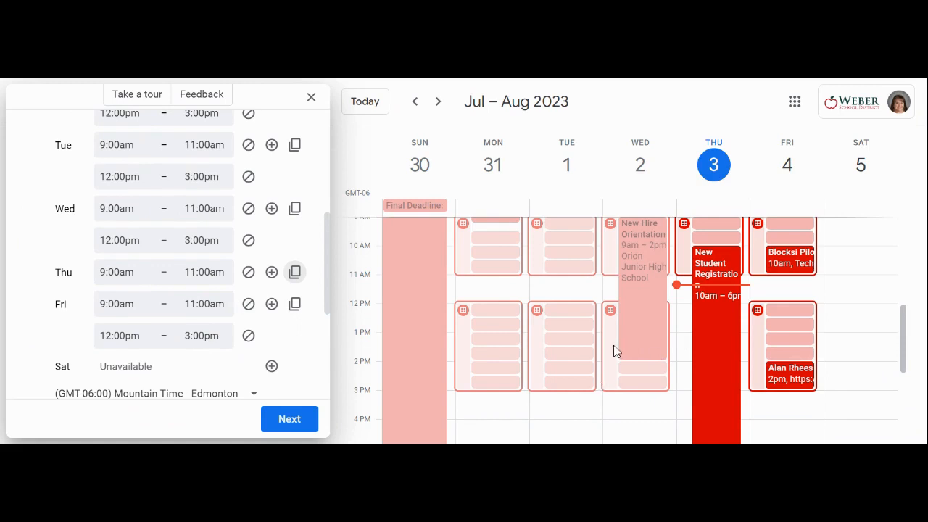
click(438, 101)
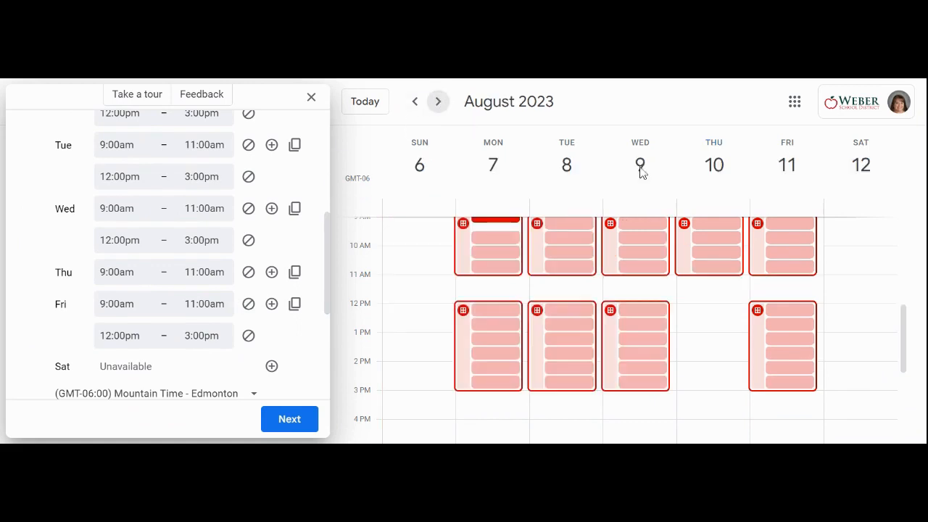
scroll(727, 340, up, 2)
scroll(685, 304, down, 2)
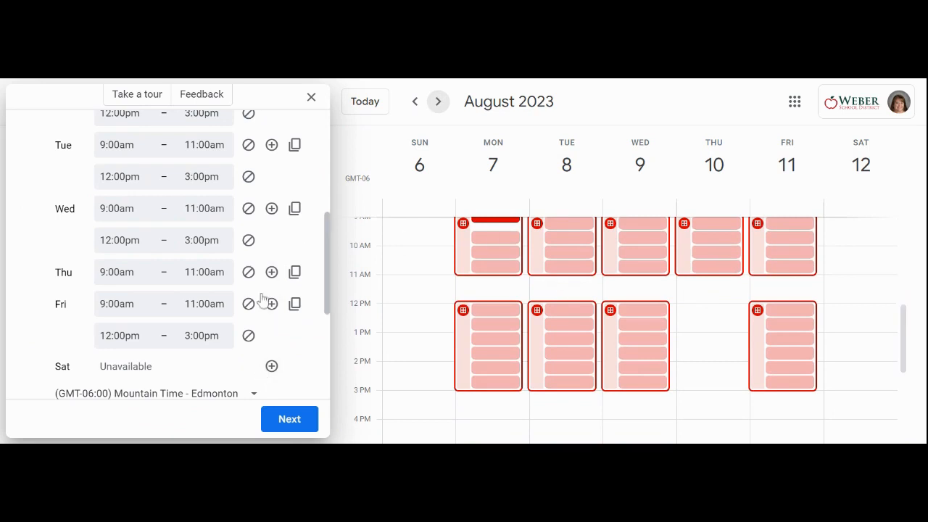
Expand the scheduling window settings and turn off the minimum time before an appointment can be booked.
scroll(262, 300, down, 3)
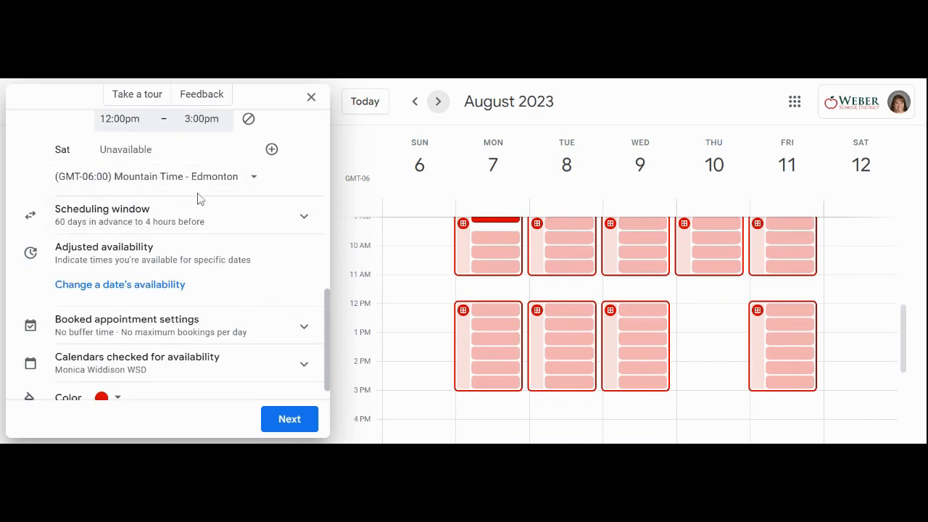
scroll(239, 201, down, 1)
click(224, 196)
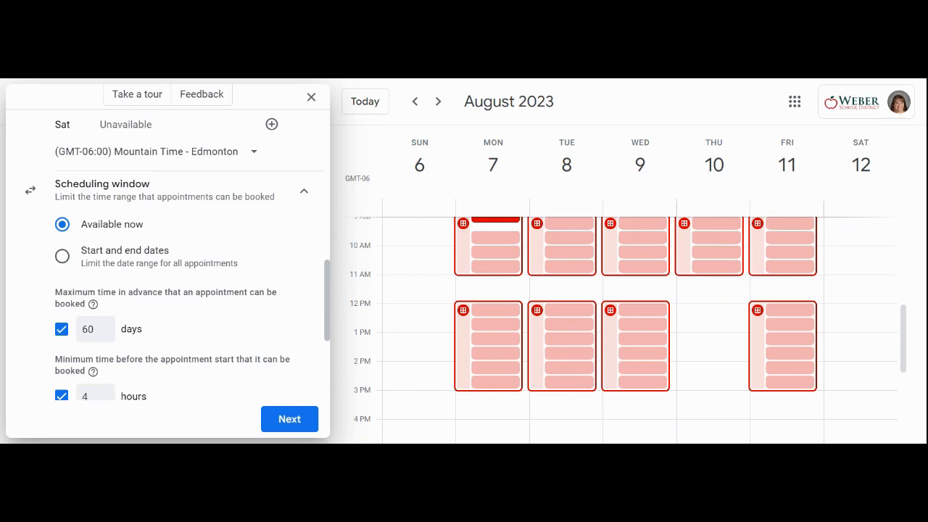
scroll(234, 263, down, 2)
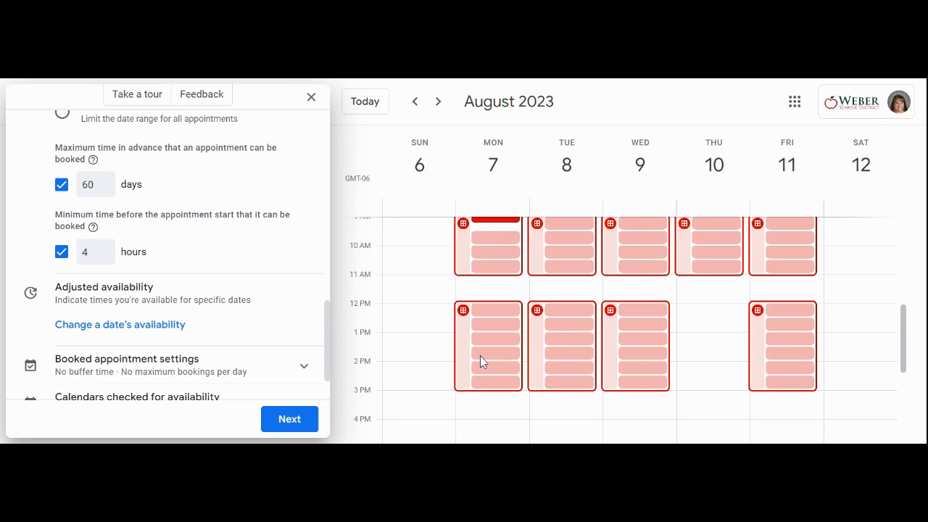
click(61, 252)
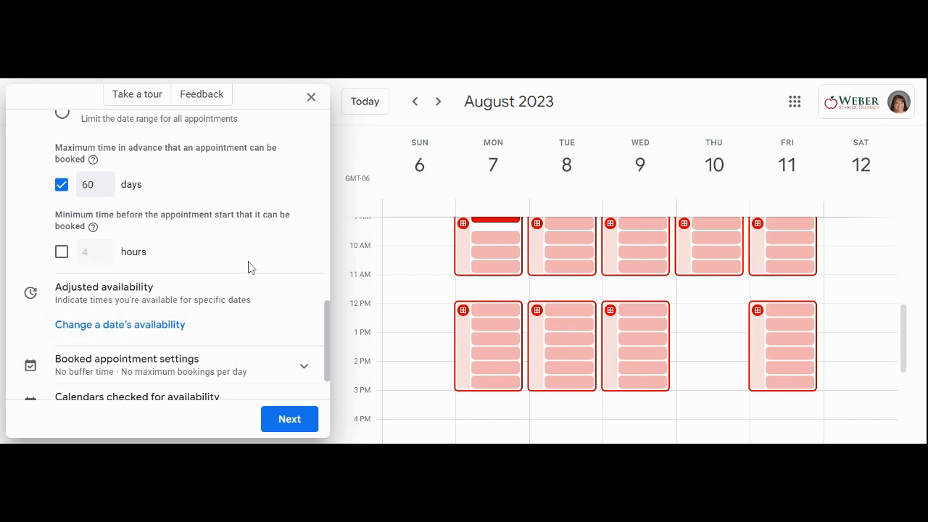
Expand the booked appointment settings and the calendars checked for availability to review their options.
scroll(246, 263, down, 2)
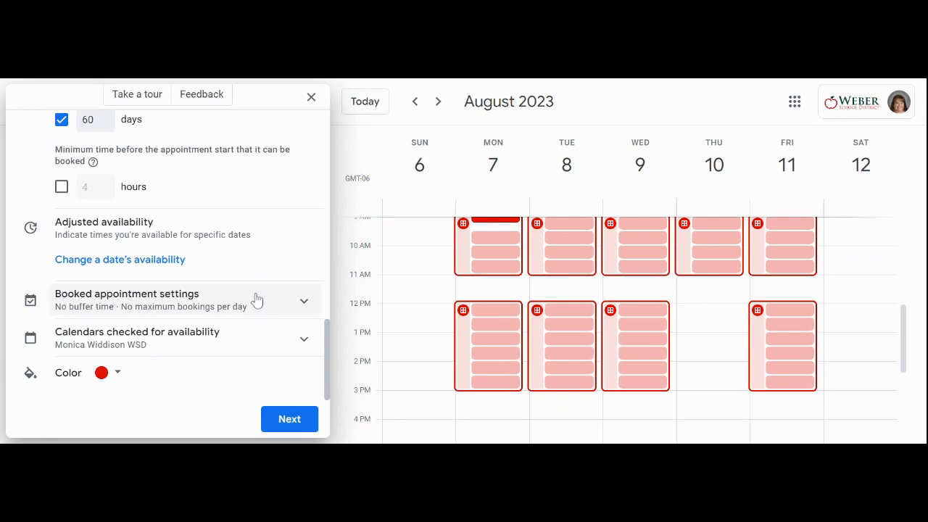
click(199, 309)
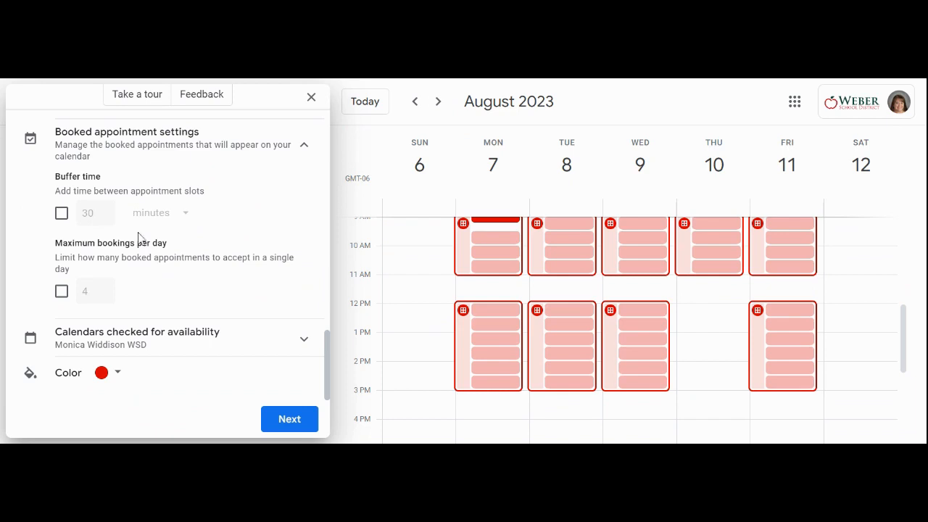
click(197, 341)
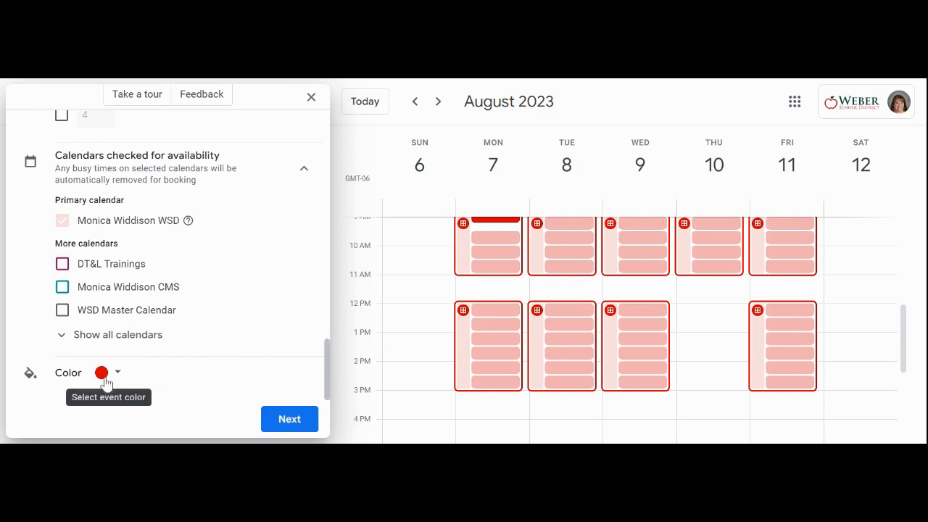
Continue to the booking page details and expand the booking page photo and name section.
click(292, 426)
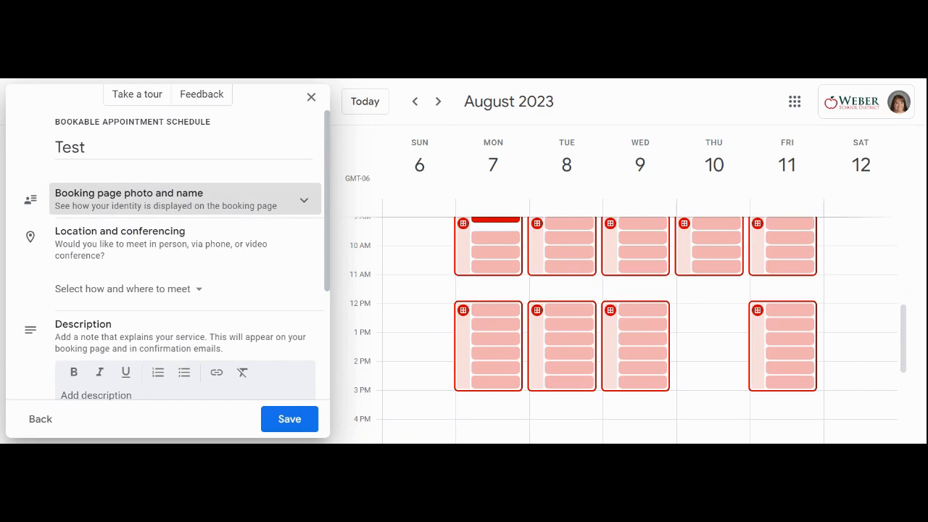
click(187, 208)
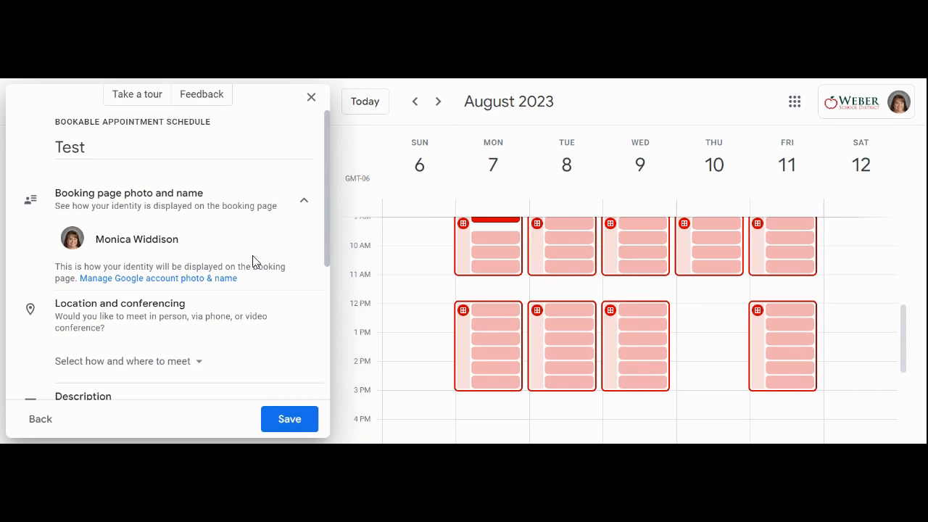
Set the appointments' location and conferencing to an in-person meeting at "District Office".
scroll(247, 261, down, 3)
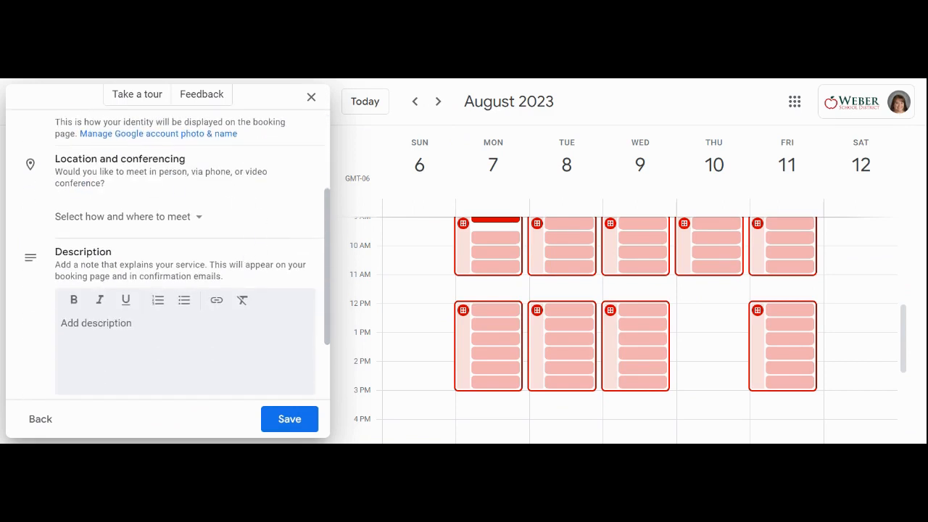
click(149, 226)
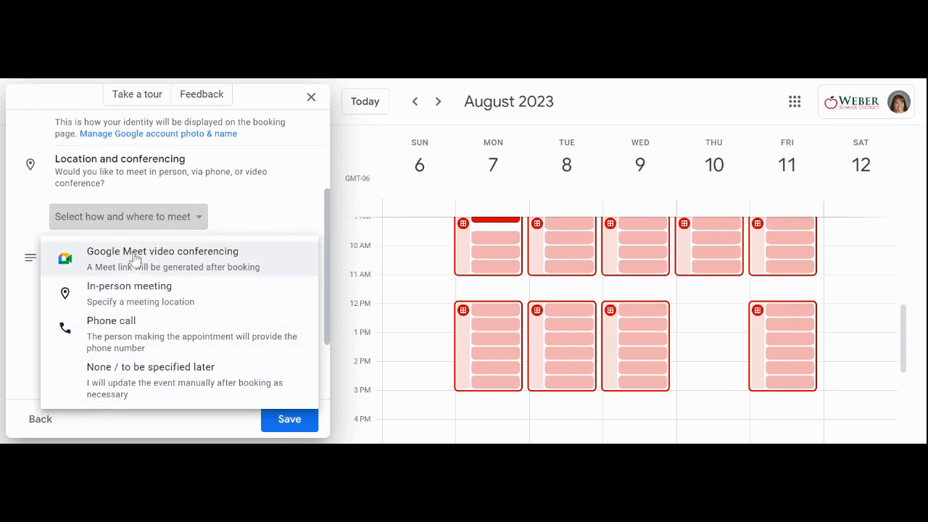
click(138, 293)
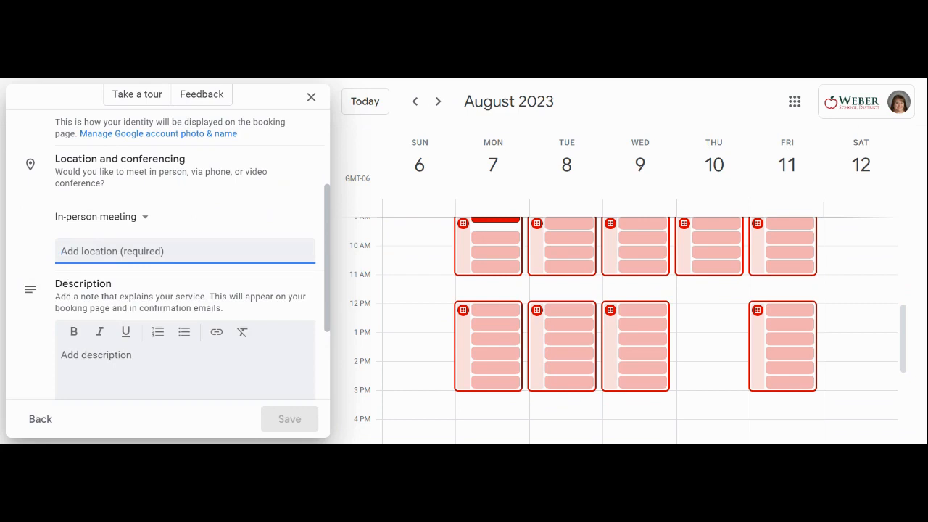
text(Dist)
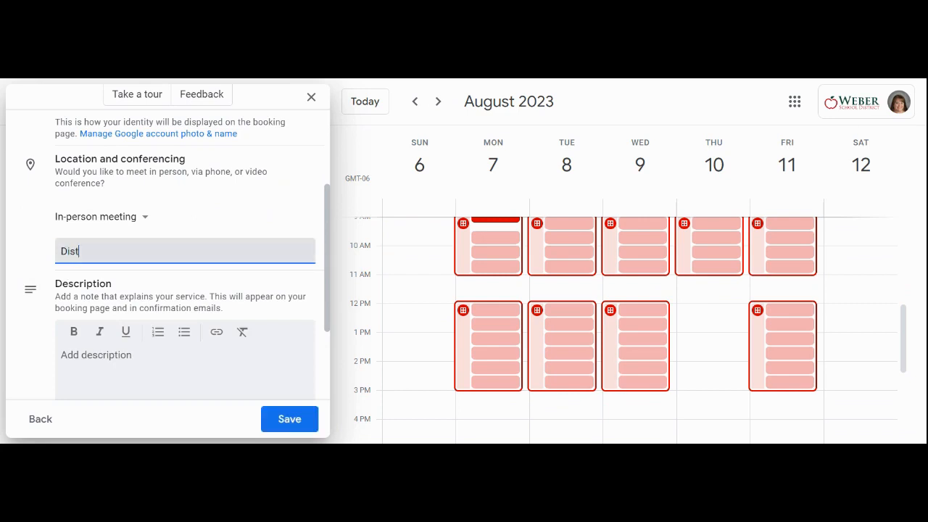
text(rict Office)
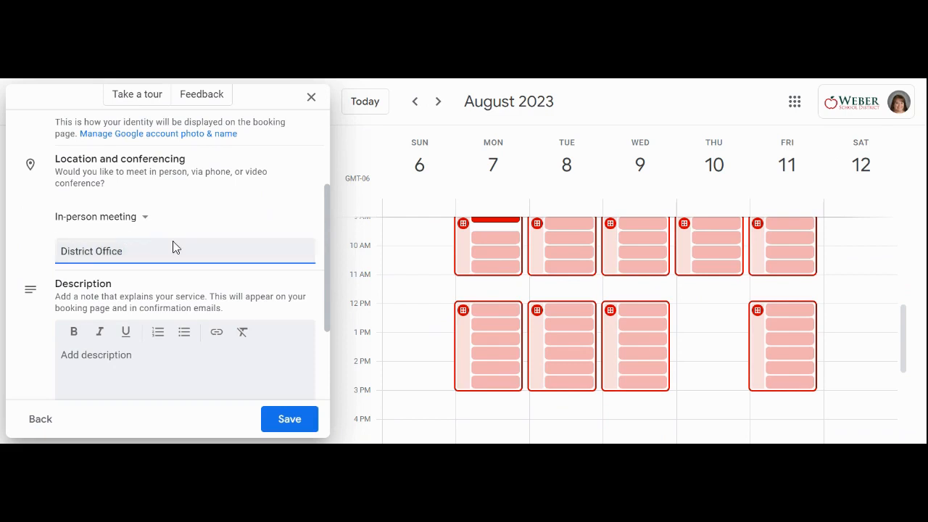
scroll(140, 234, down, 2)
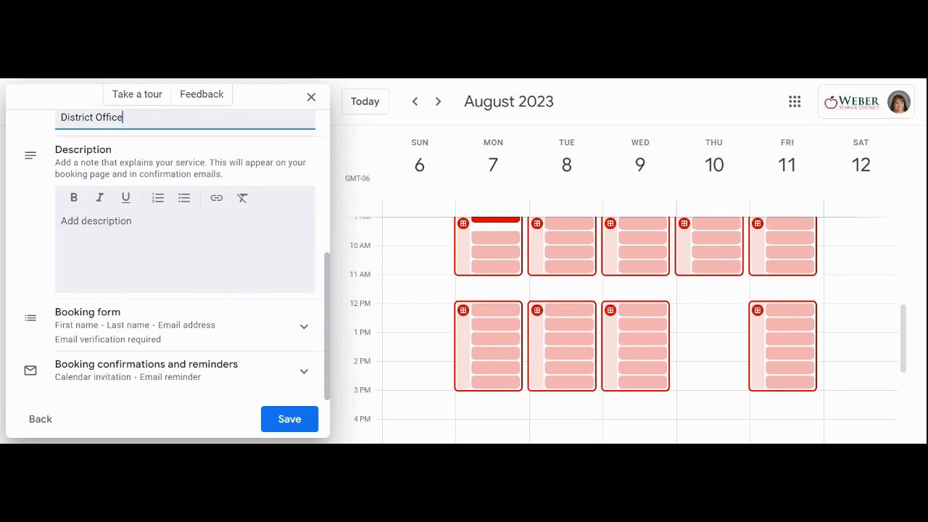
Add a required custom item named "Student Name" to the booking form.
click(209, 316)
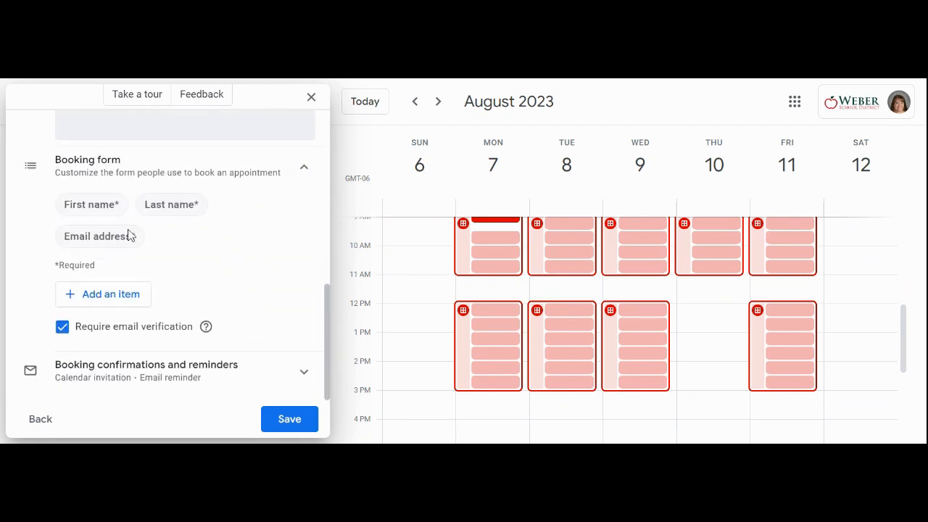
click(114, 306)
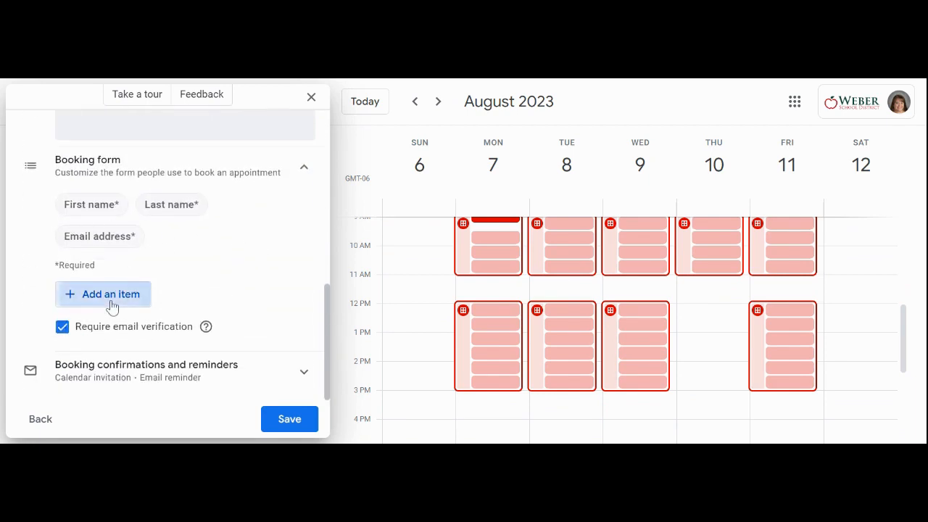
click(432, 246)
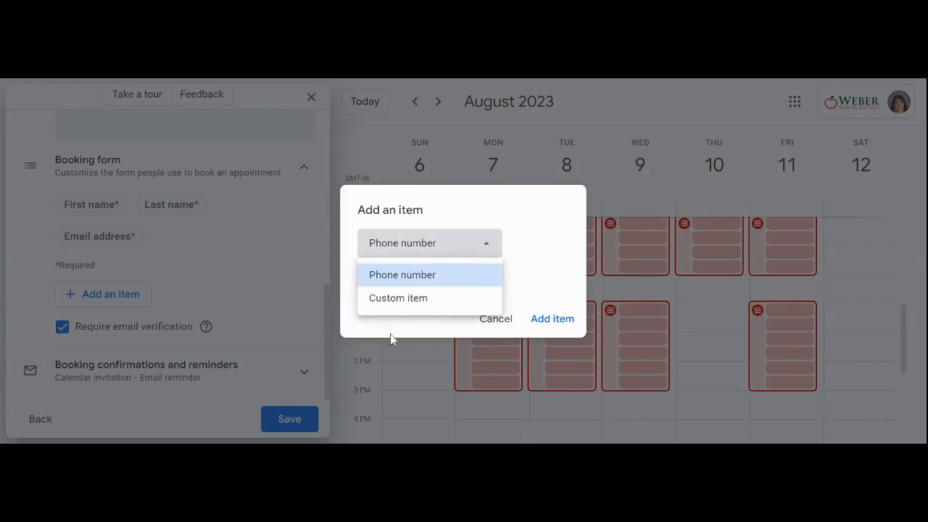
click(413, 300)
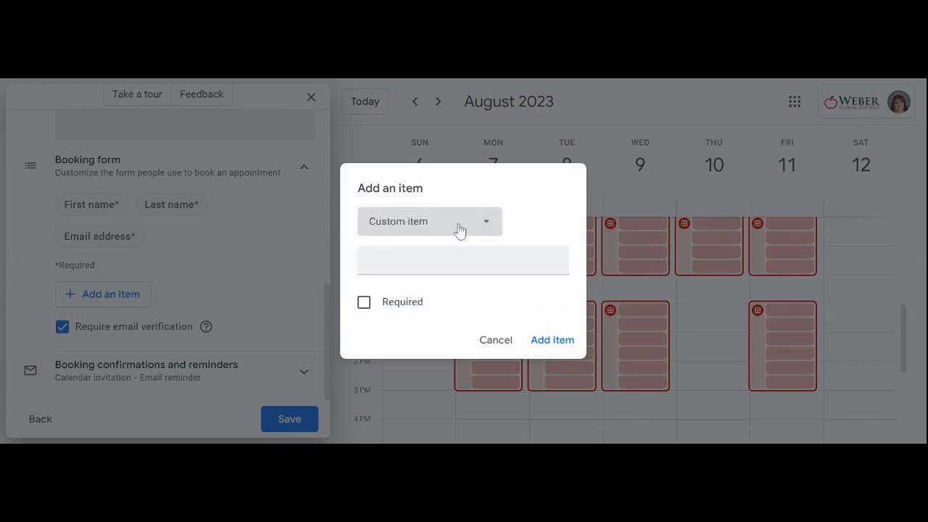
click(461, 253)
text(Student Name)
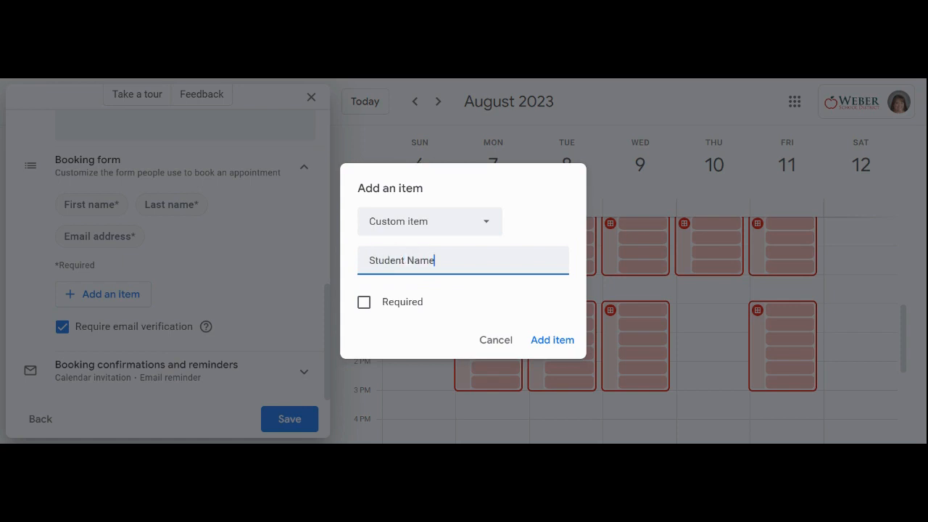
click(366, 307)
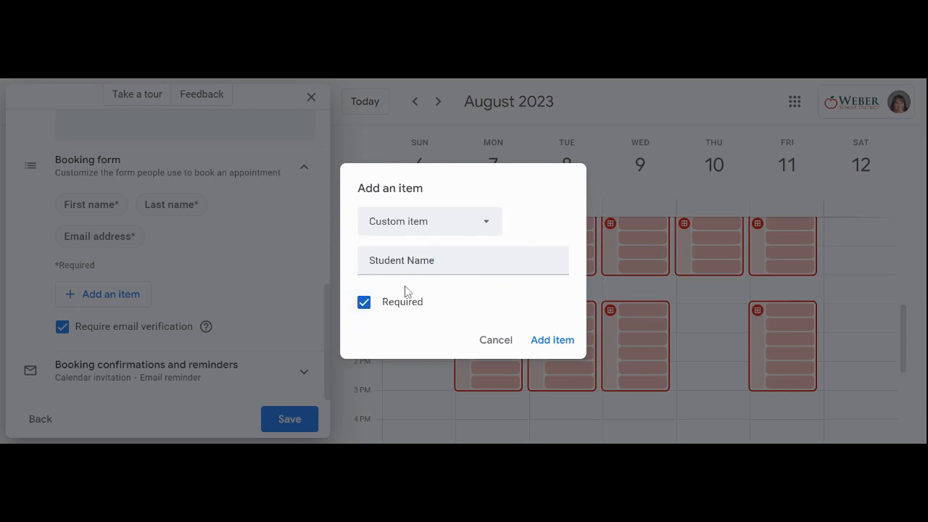
click(558, 339)
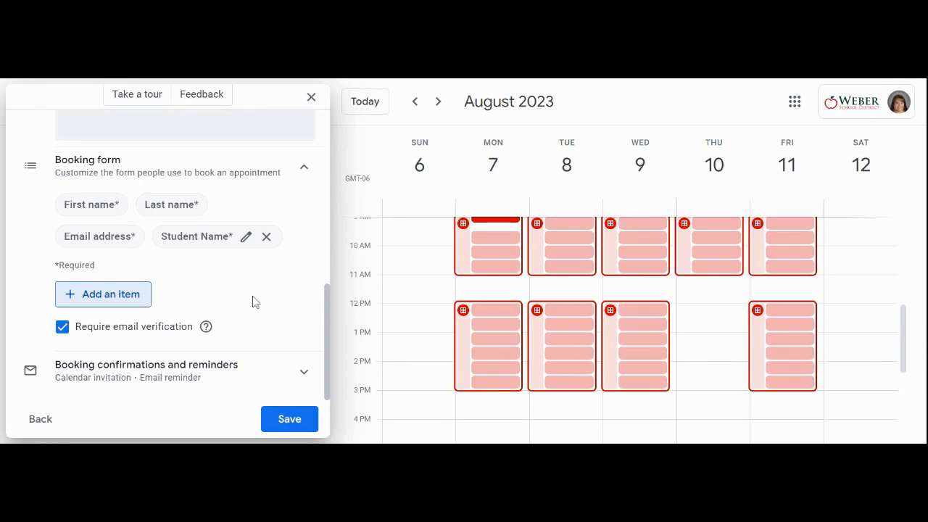
Review the booking confirmation and email reminder timing options, keep the reminder at 1 day before, and save the appointment schedule.
click(145, 373)
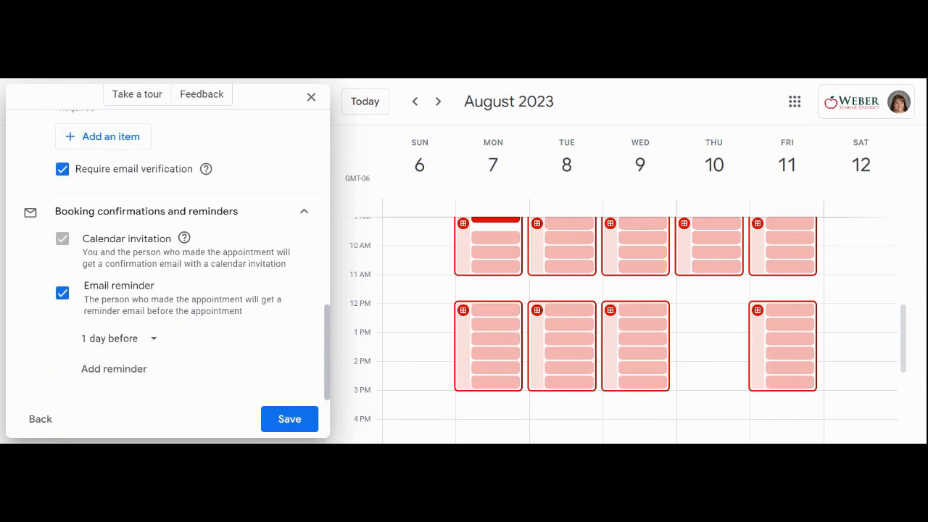
click(119, 342)
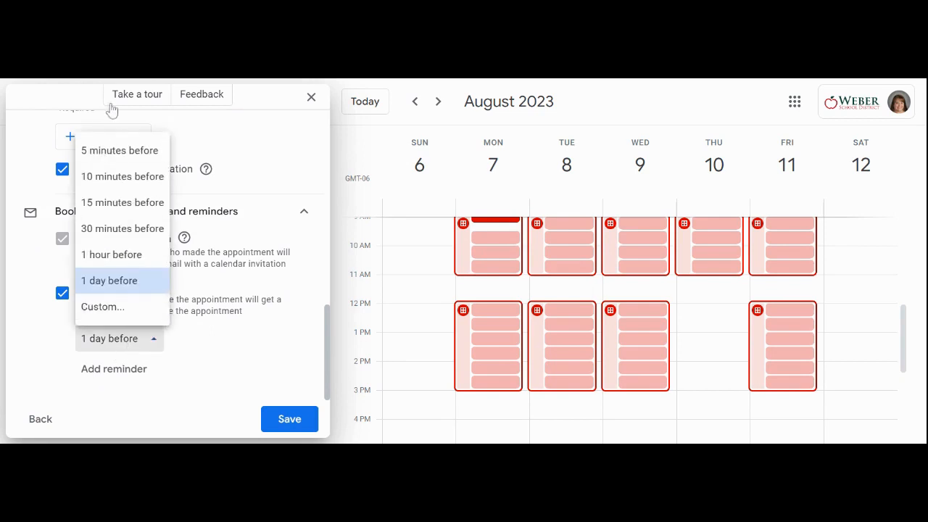
click(216, 345)
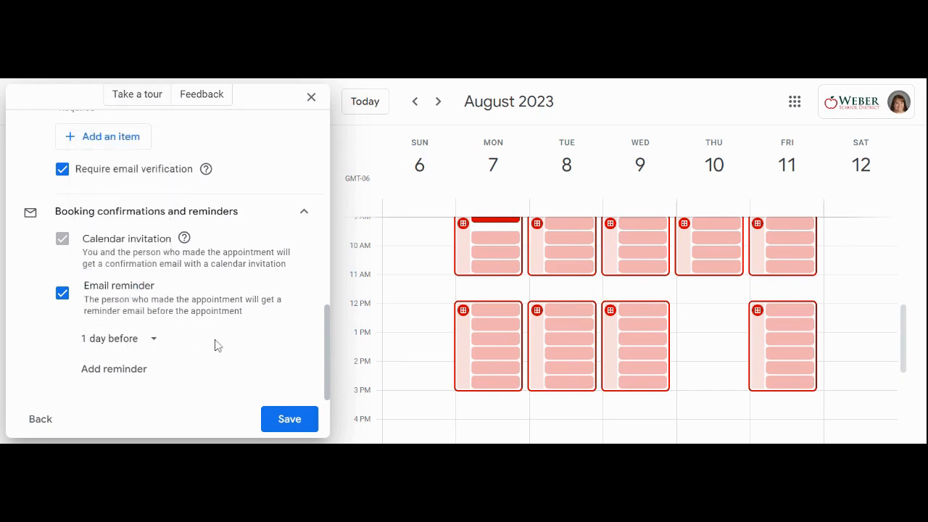
click(294, 426)
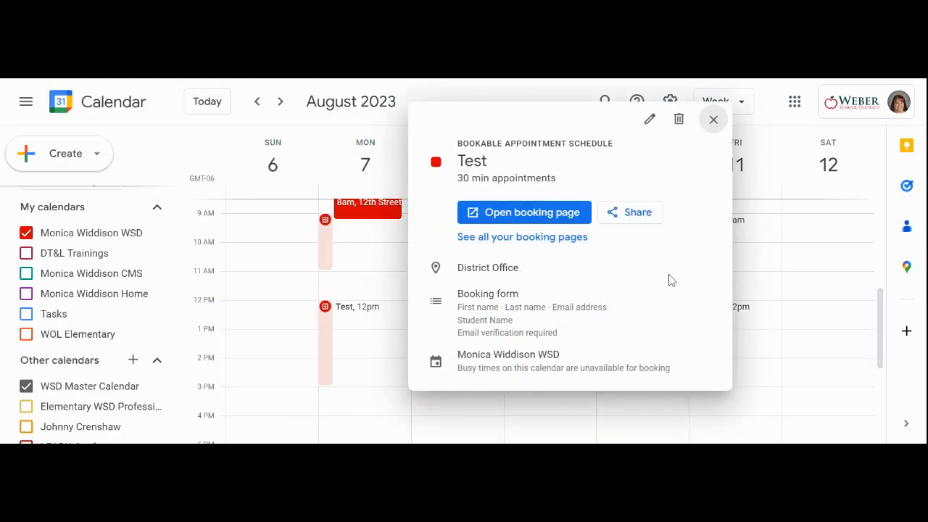
Copy the shareable link to the single booking page for the Test schedule and finish sharing.
click(644, 216)
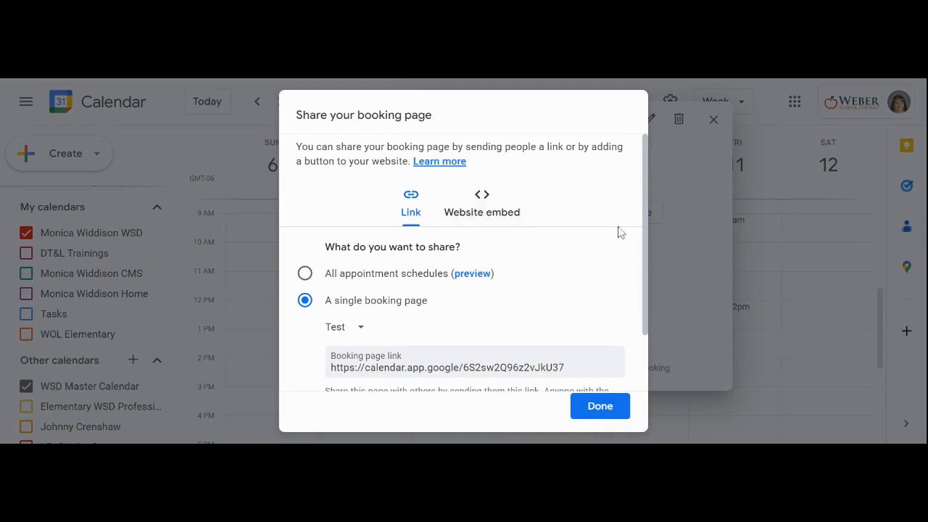
scroll(533, 300, down, 2)
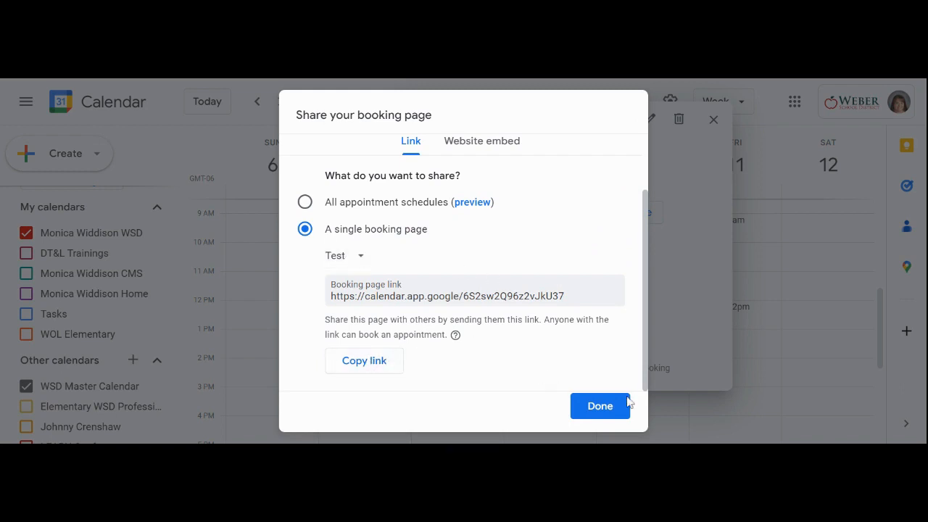
click(379, 362)
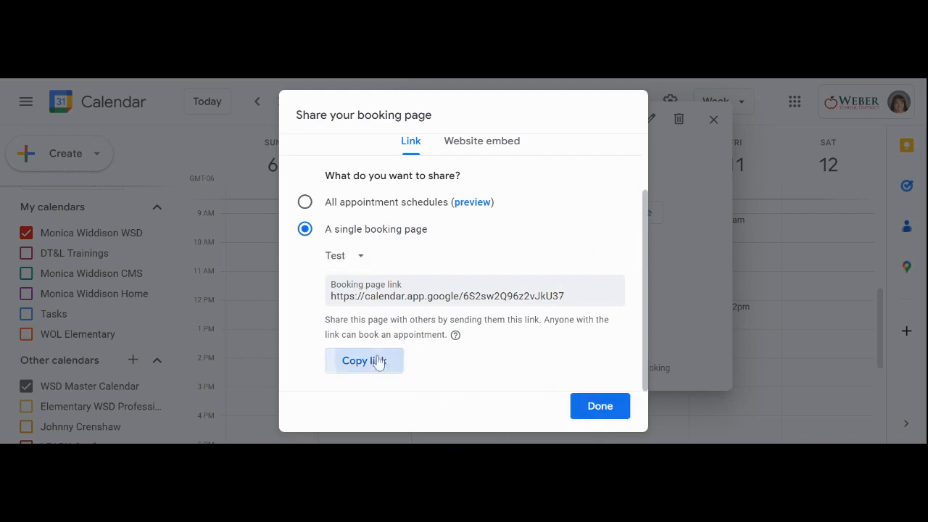
click(618, 408)
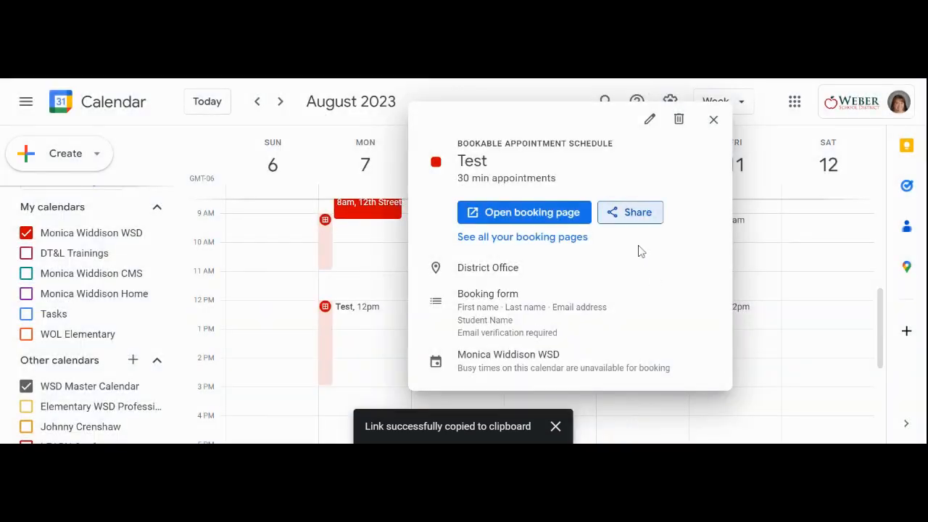
View the booking page of the Test schedule and close the schedule's details.
click(513, 218)
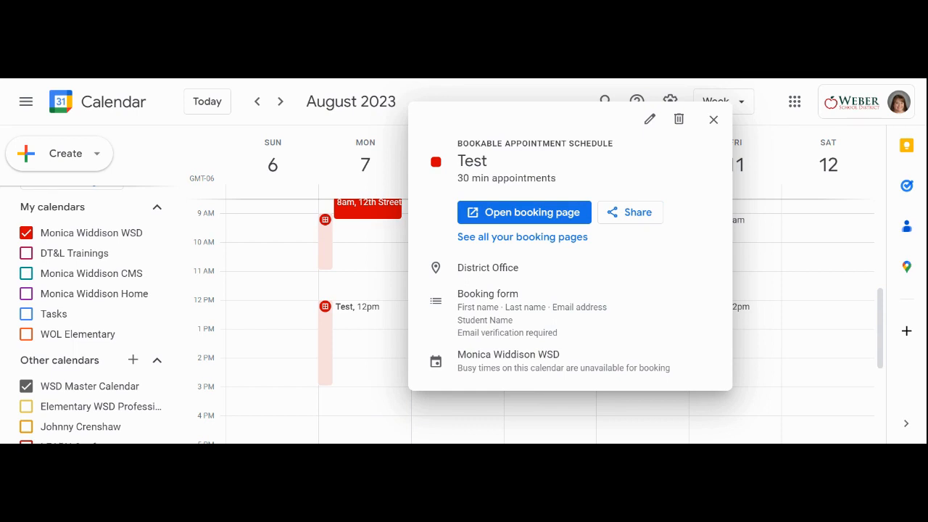
click(713, 120)
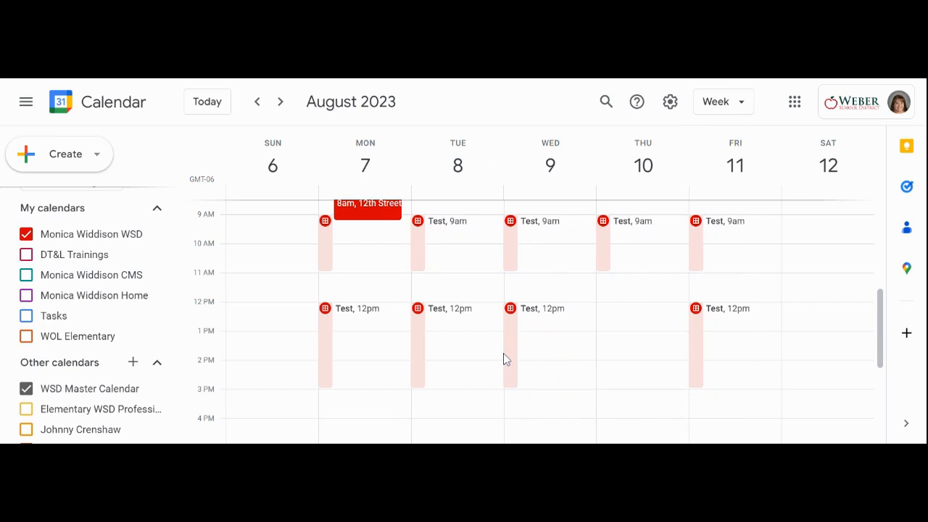
Open the Test schedule for editing from Monday's 9am block and close the editor without changing anything.
click(329, 252)
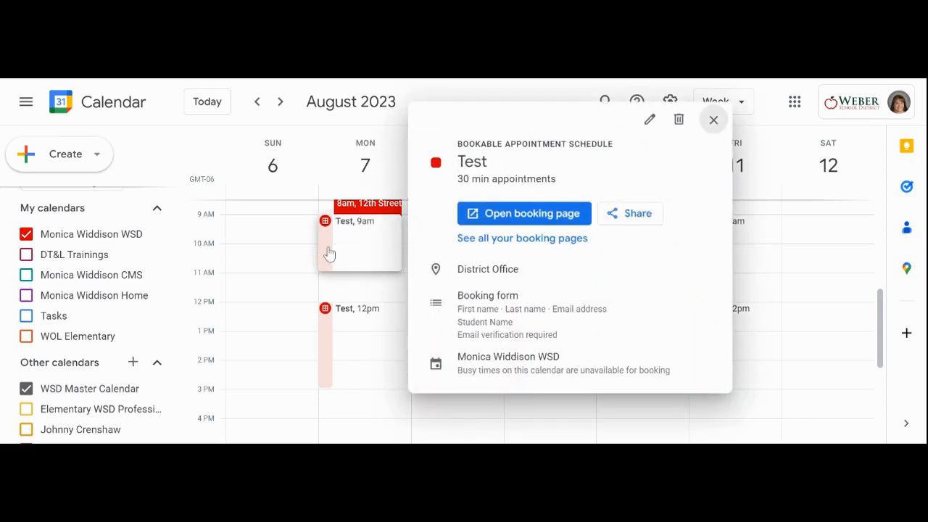
click(650, 122)
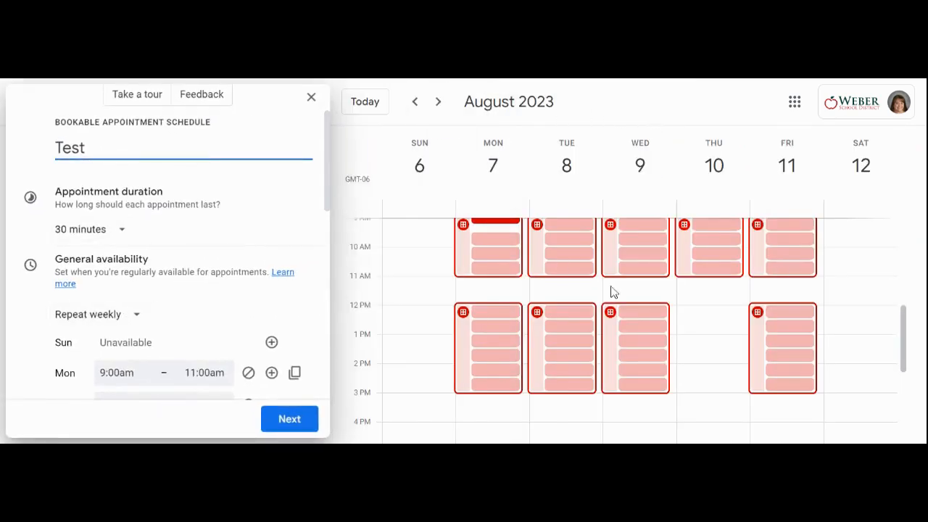
click(311, 96)
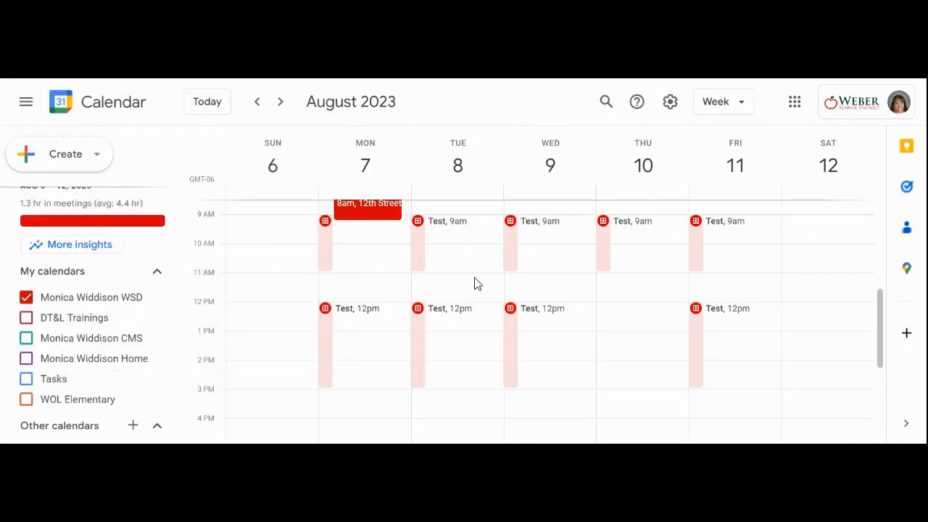
Review the options for removing the Test availability on Monday, August 7 at 9am and cancel without deleting anything.
click(349, 257)
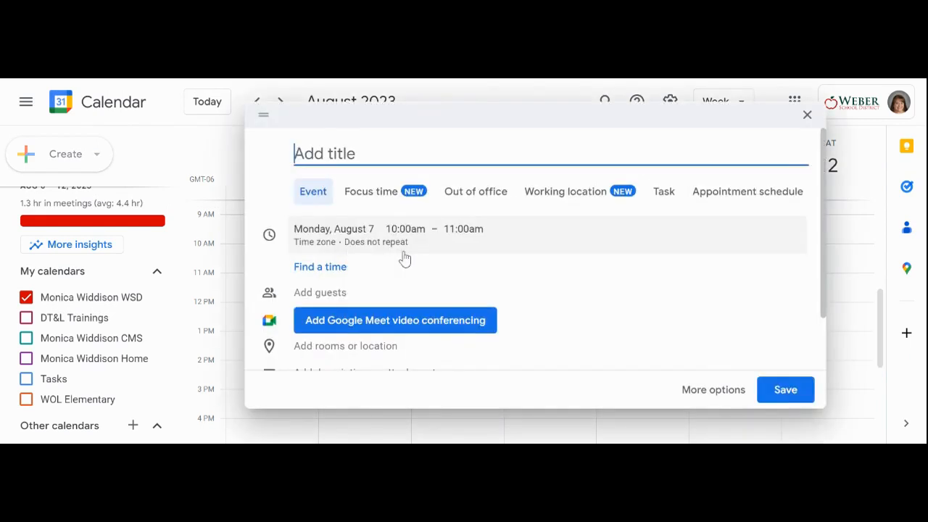
click(805, 115)
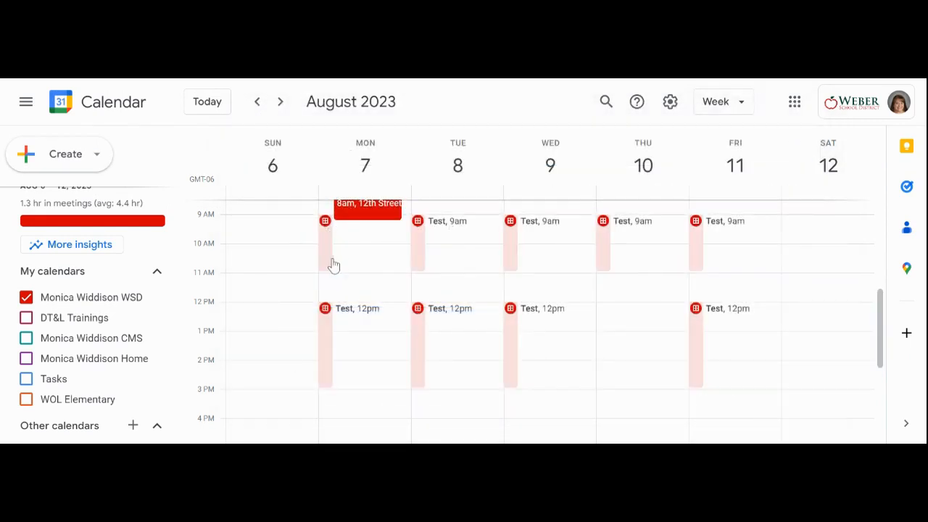
click(333, 266)
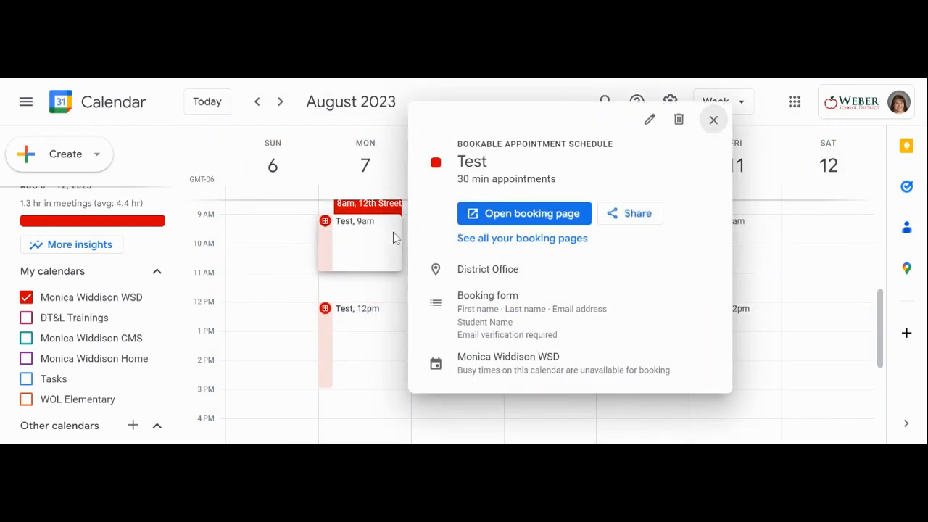
click(679, 121)
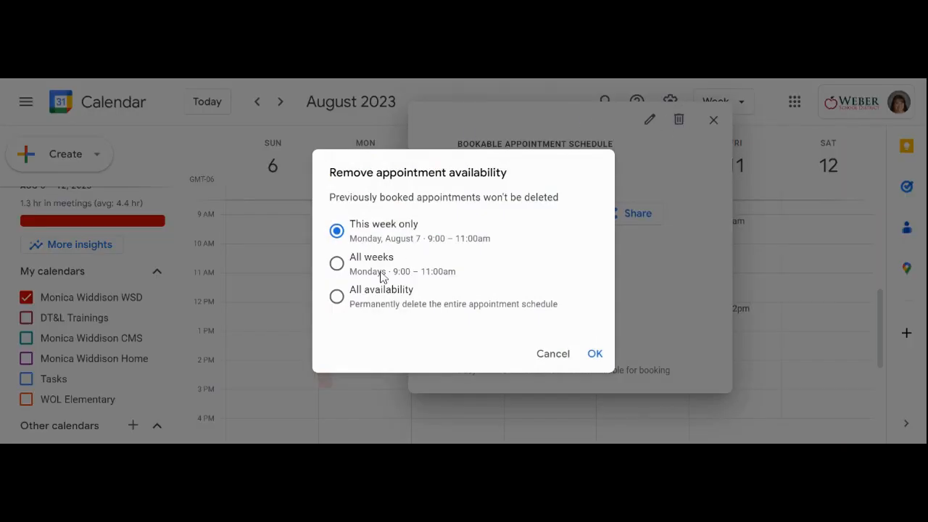
click(553, 353)
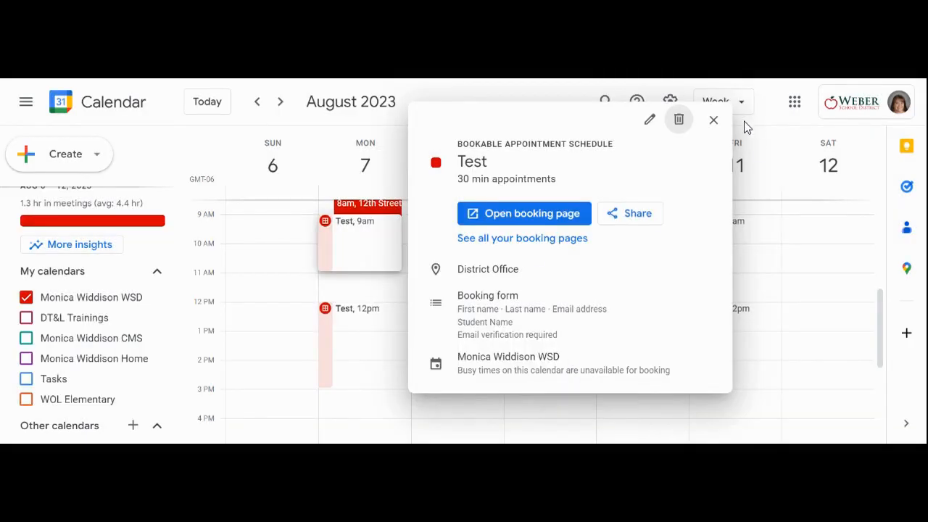
click(714, 123)
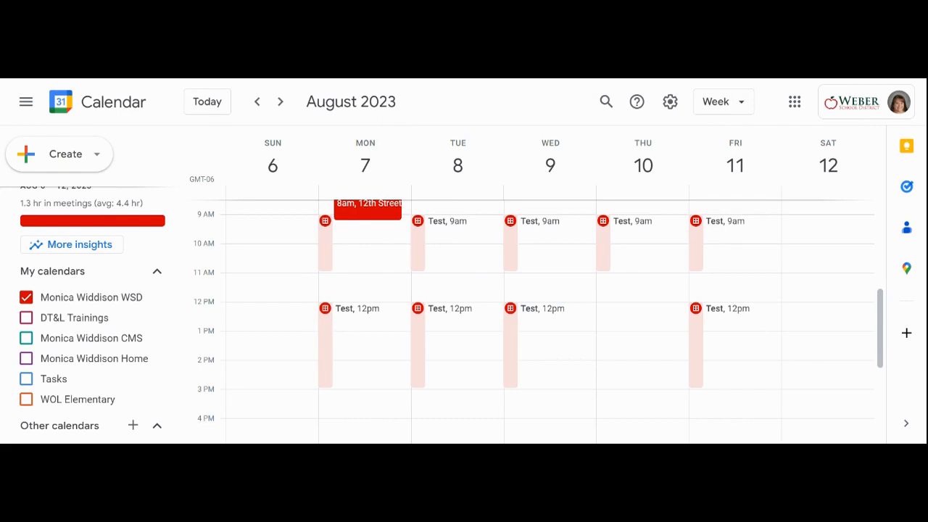
click(366, 239)
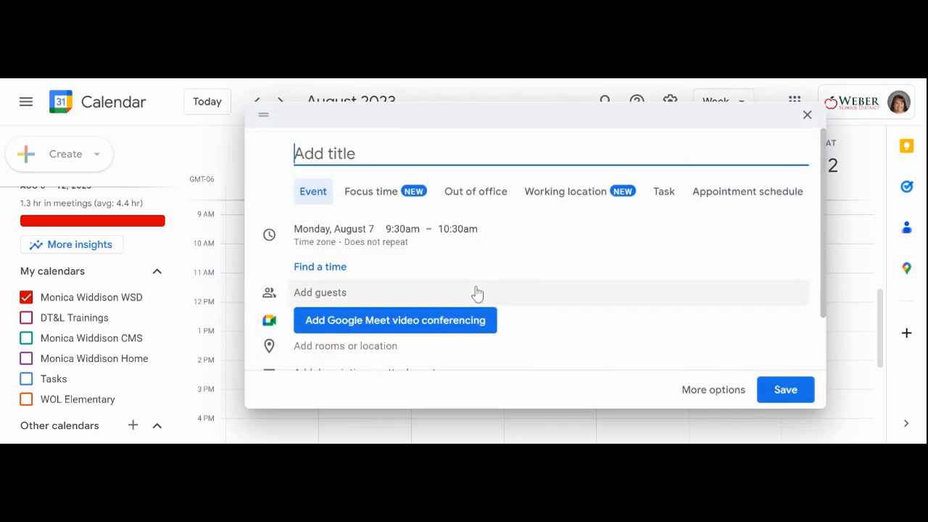
click(807, 115)
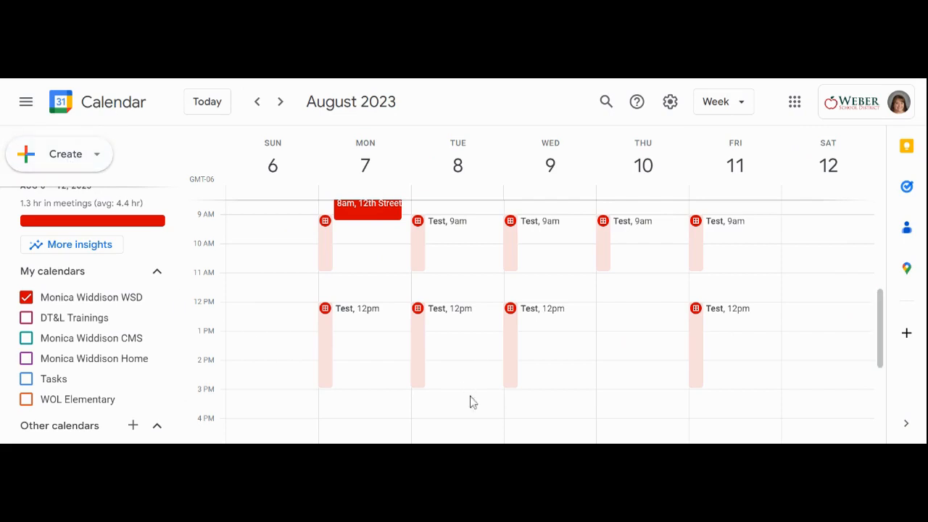
Start an appointment schedule entry on Thursday, August 10, 2:00pm to 3:00pm, and review adding it to the existing Test schedule.
click(619, 378)
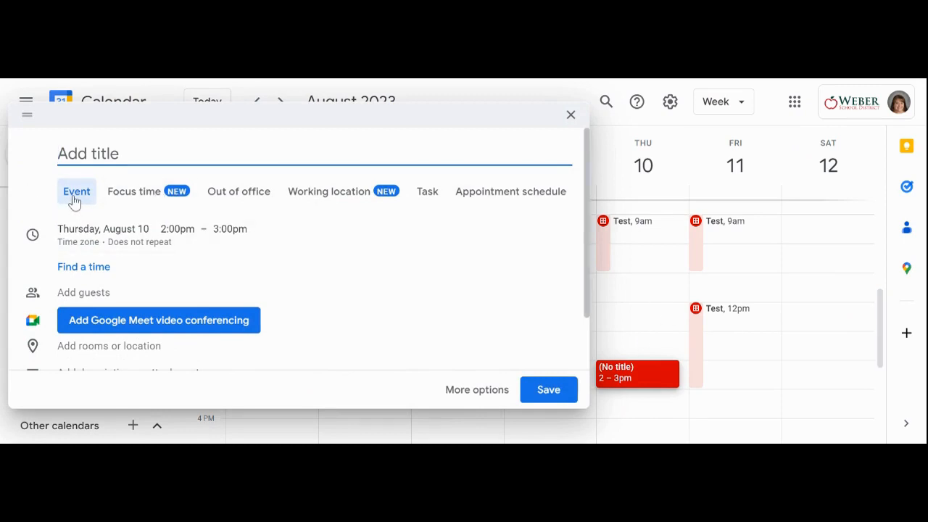
click(511, 201)
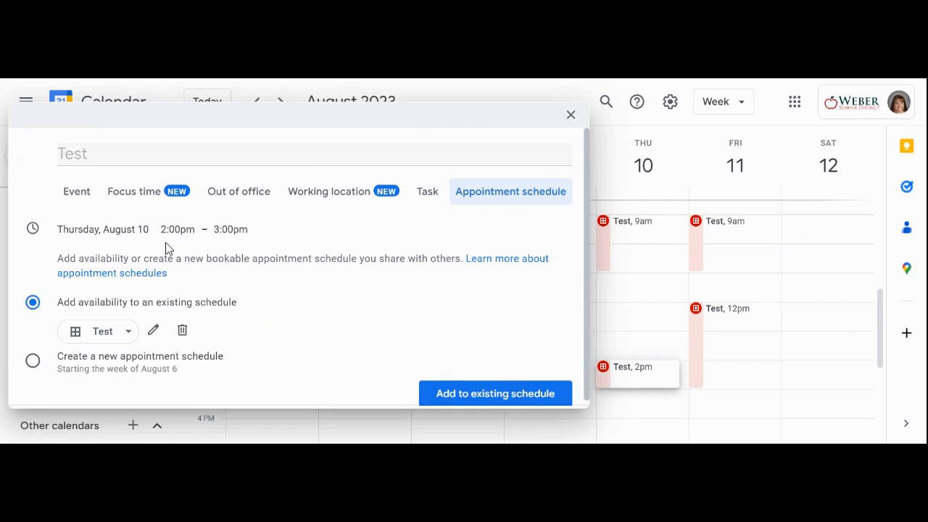
scroll(198, 316, down, 1)
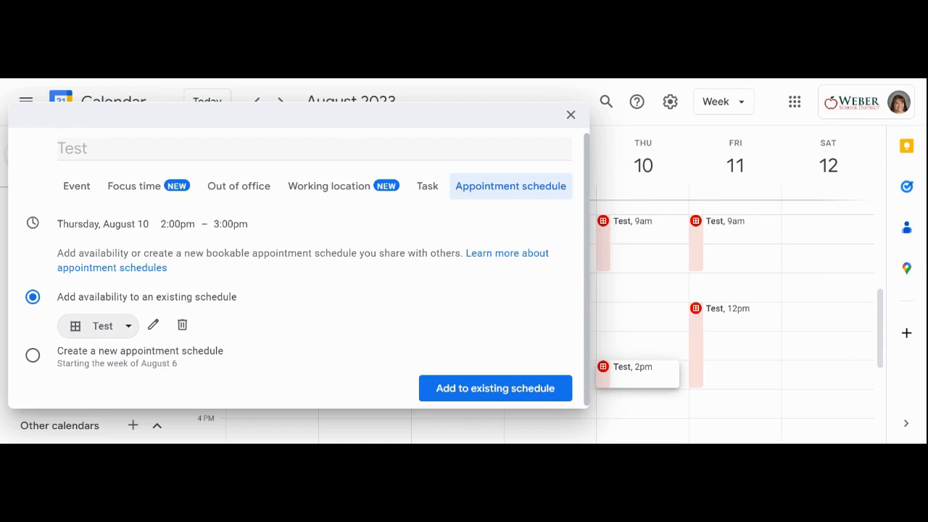
Choose to create a new appointment schedule for that slot, look through its setup options, and close it without saving.
click(32, 355)
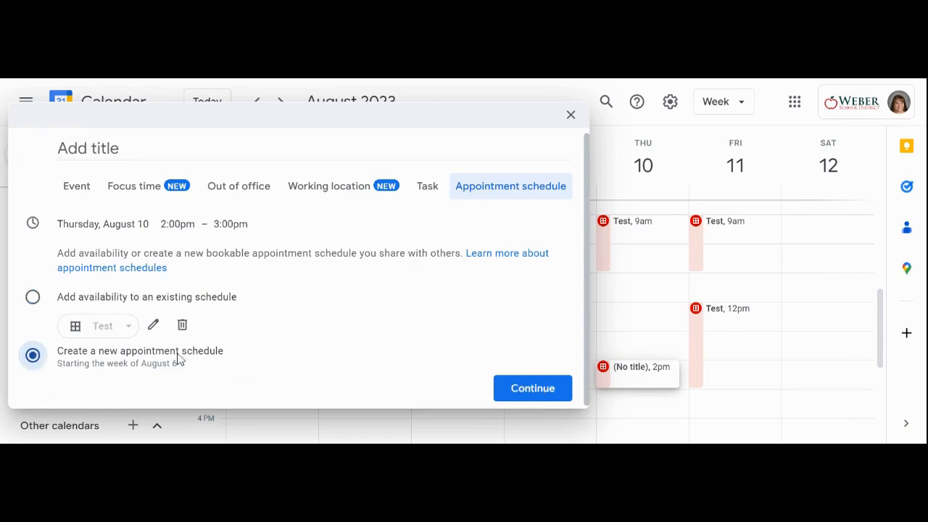
click(529, 395)
scroll(199, 308, down, 5)
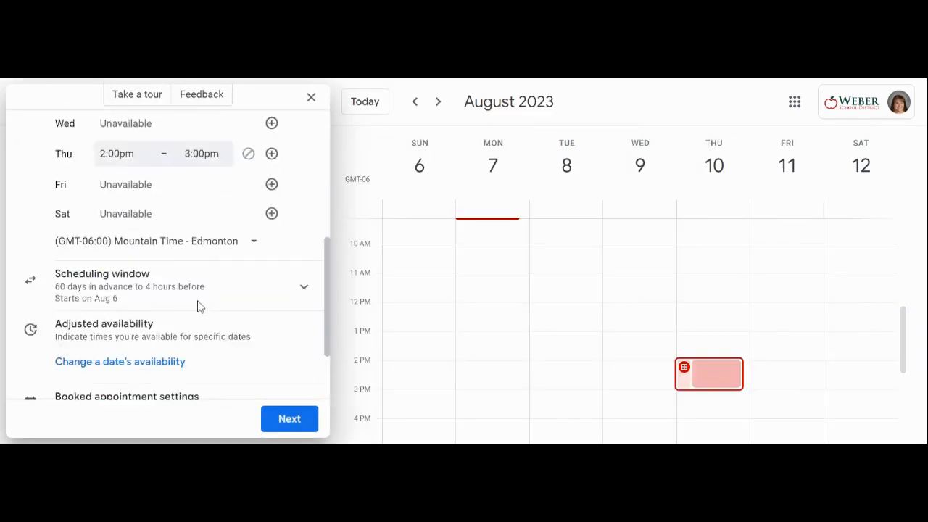
scroll(199, 308, up, 5)
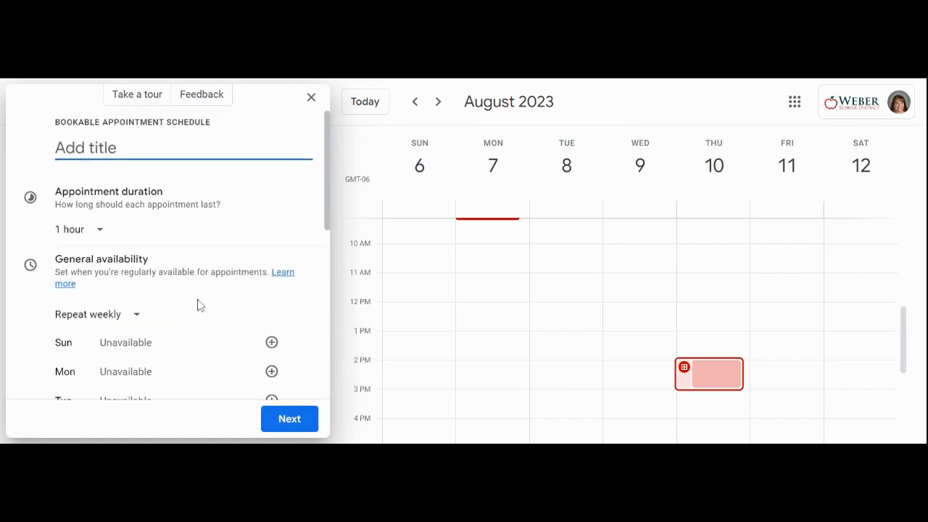
click(310, 104)
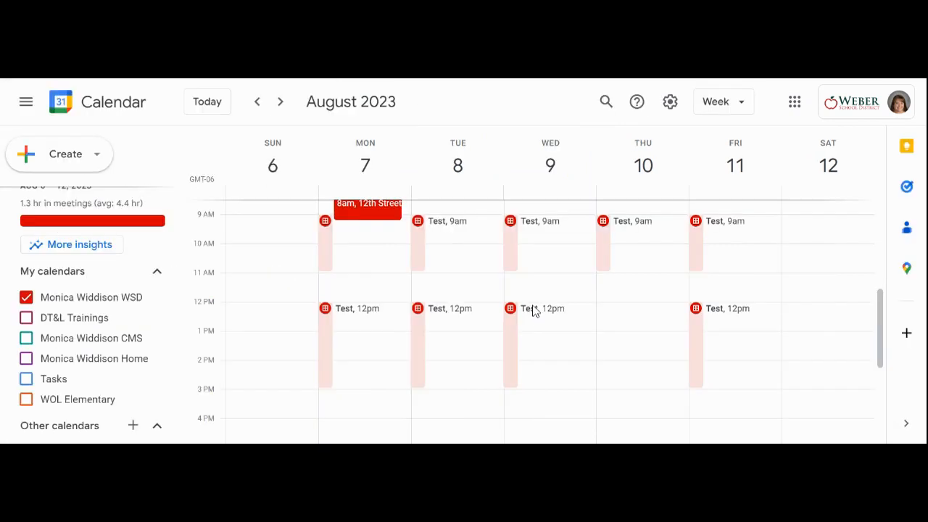